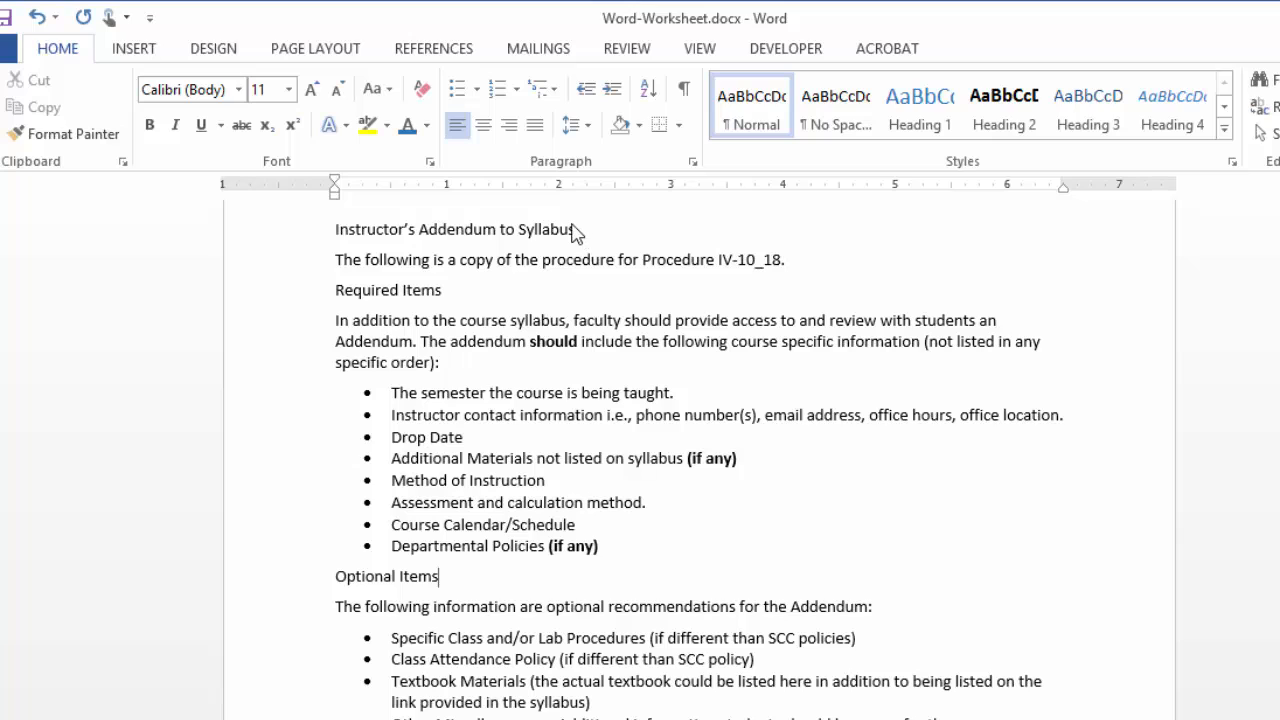
# Apply the Heading 1 style to the document title "Instructor's Addendum to Syllabus"
pyautogui.moveTo(576, 229); pyautogui.dragTo(378, 224)
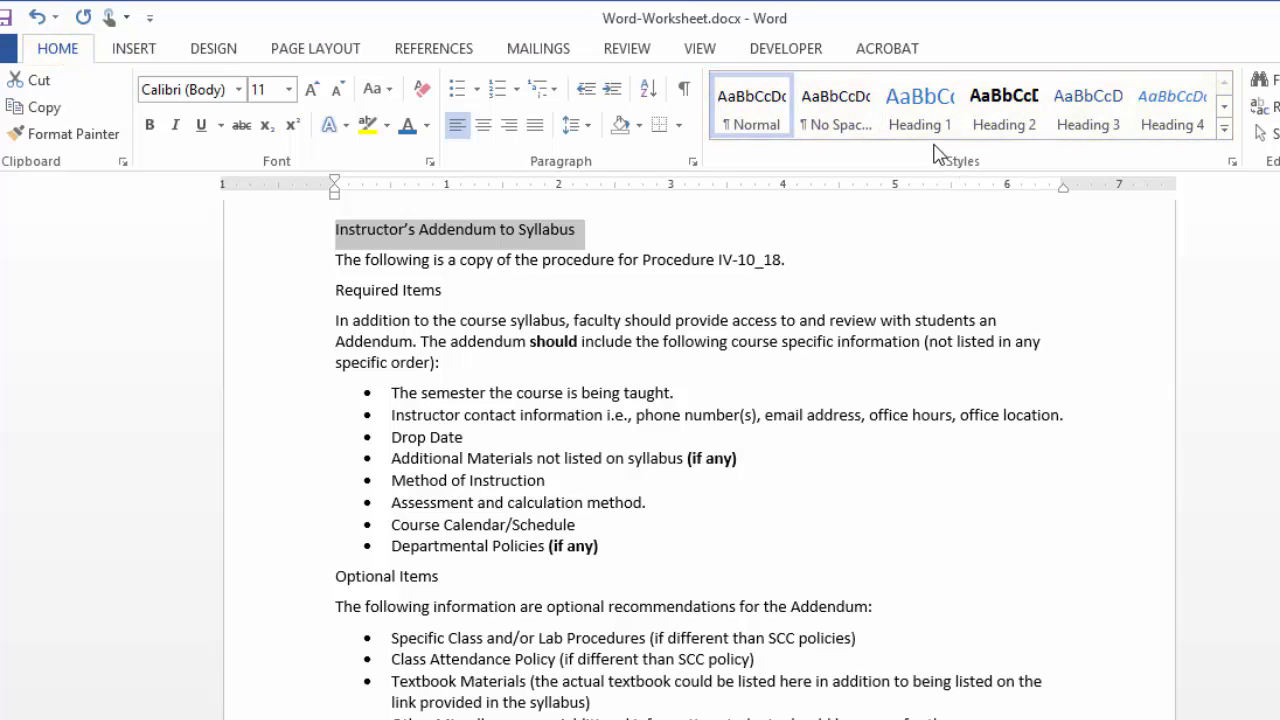
pyautogui.click(920, 115)
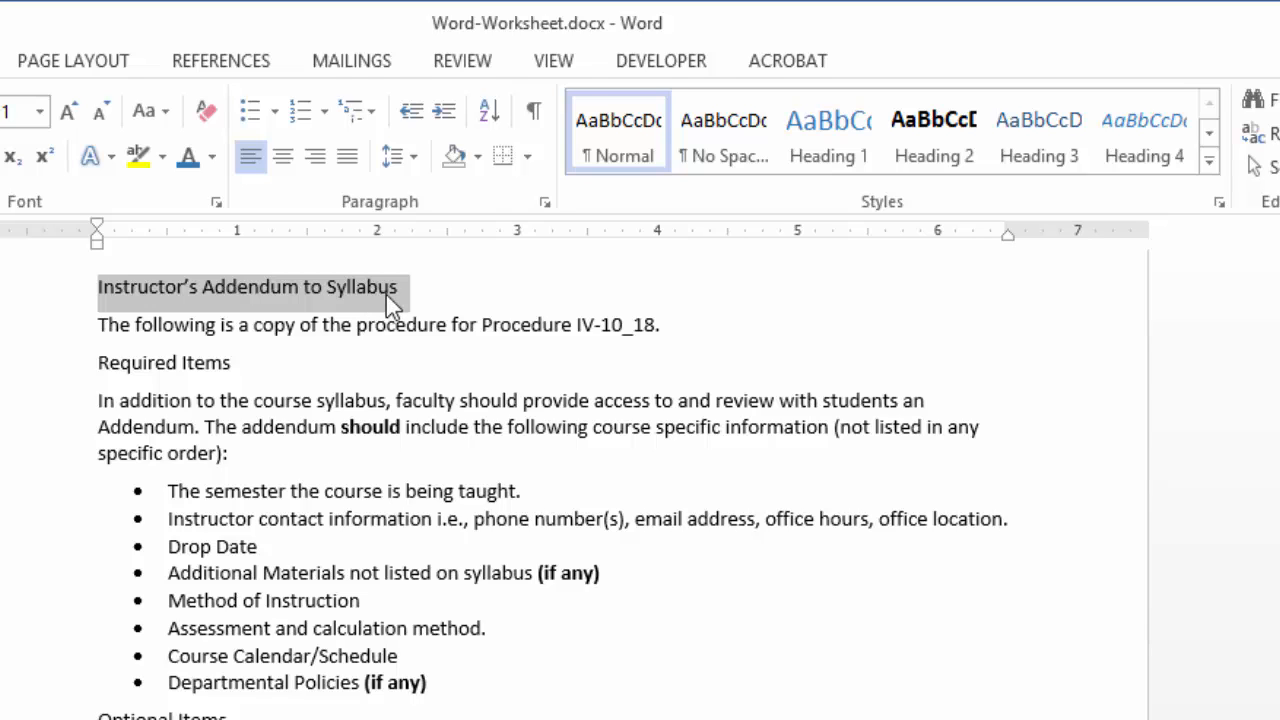
pyautogui.click(834, 158)
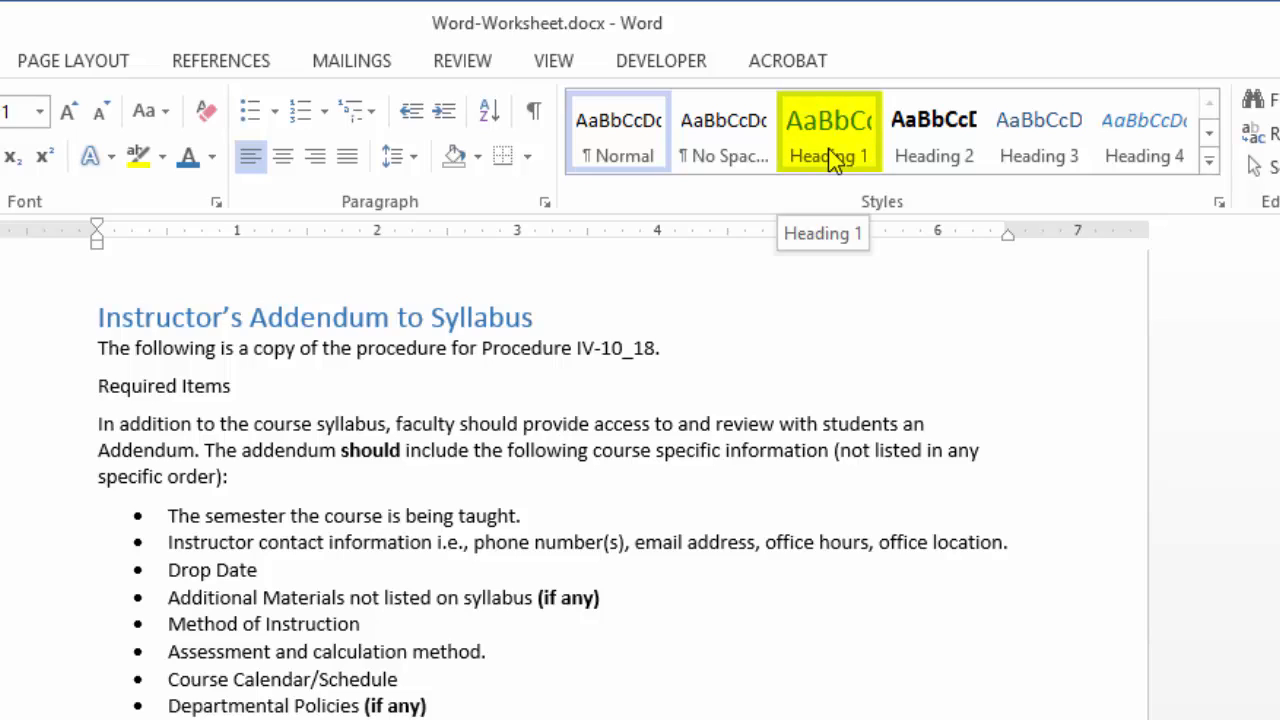
pyautogui.click(584, 348)
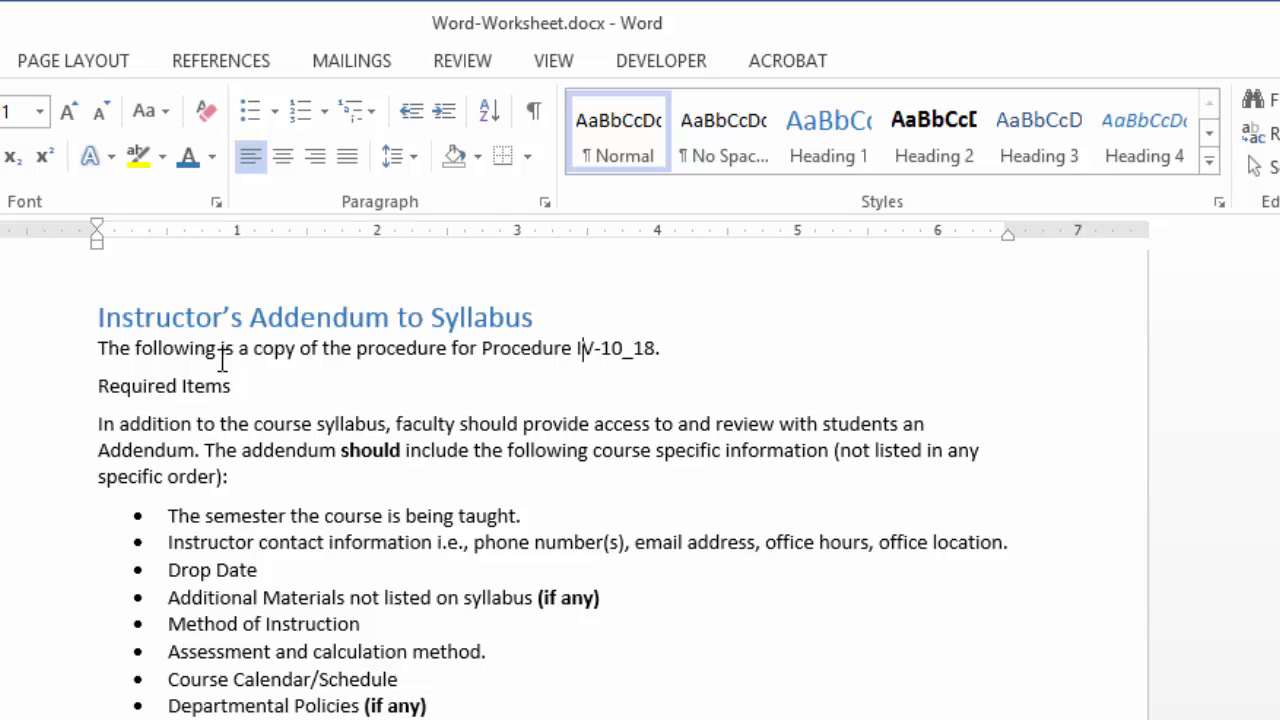
# Apply the Heading 2 style to the "Required Items", "Optional Items" and "Syllabus/Addendum Distribution" lines
pyautogui.moveTo(240, 385); pyautogui.dragTo(110, 385)
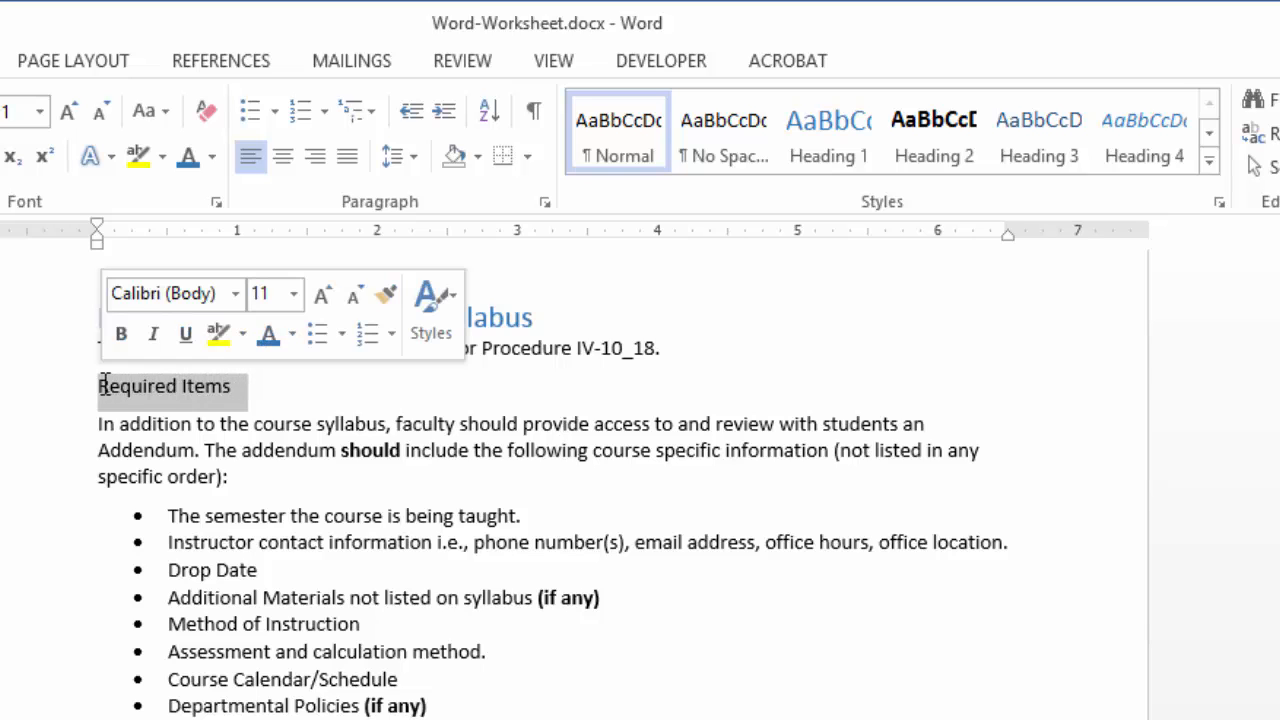
pyautogui.click(948, 168)
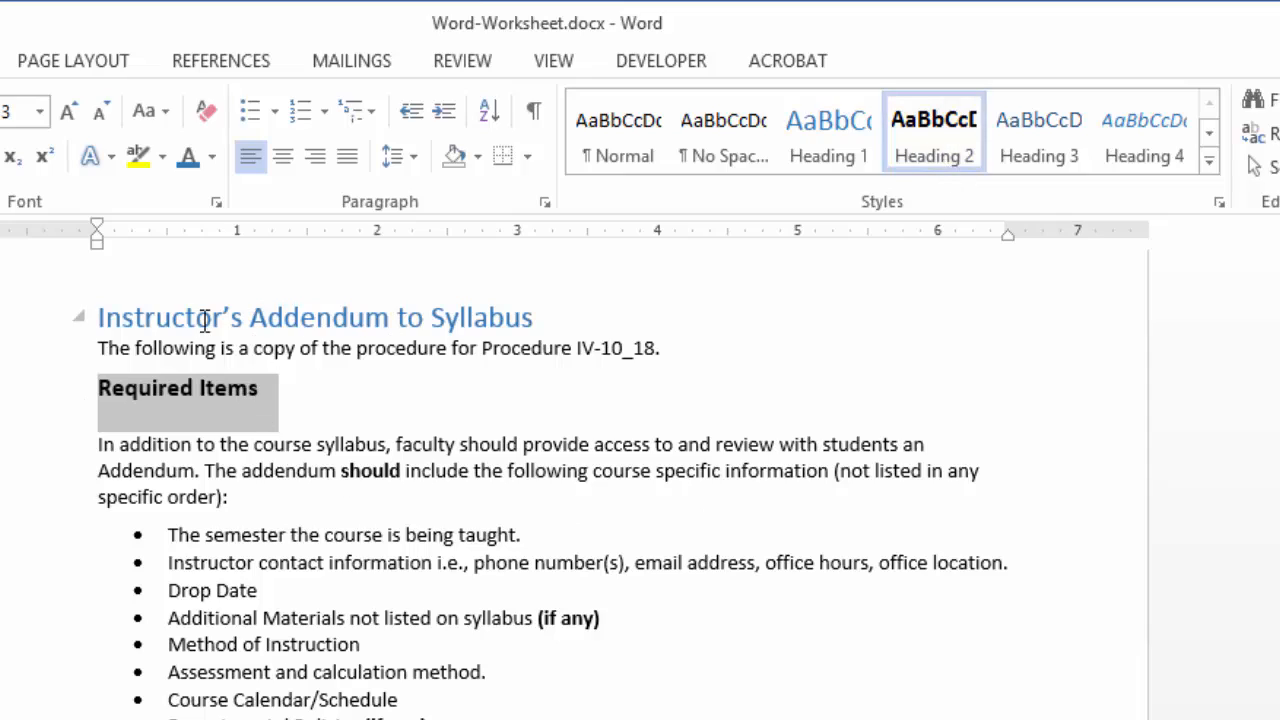
pyautogui.moveTo(386, 571); pyautogui.dragTo(285, 571)
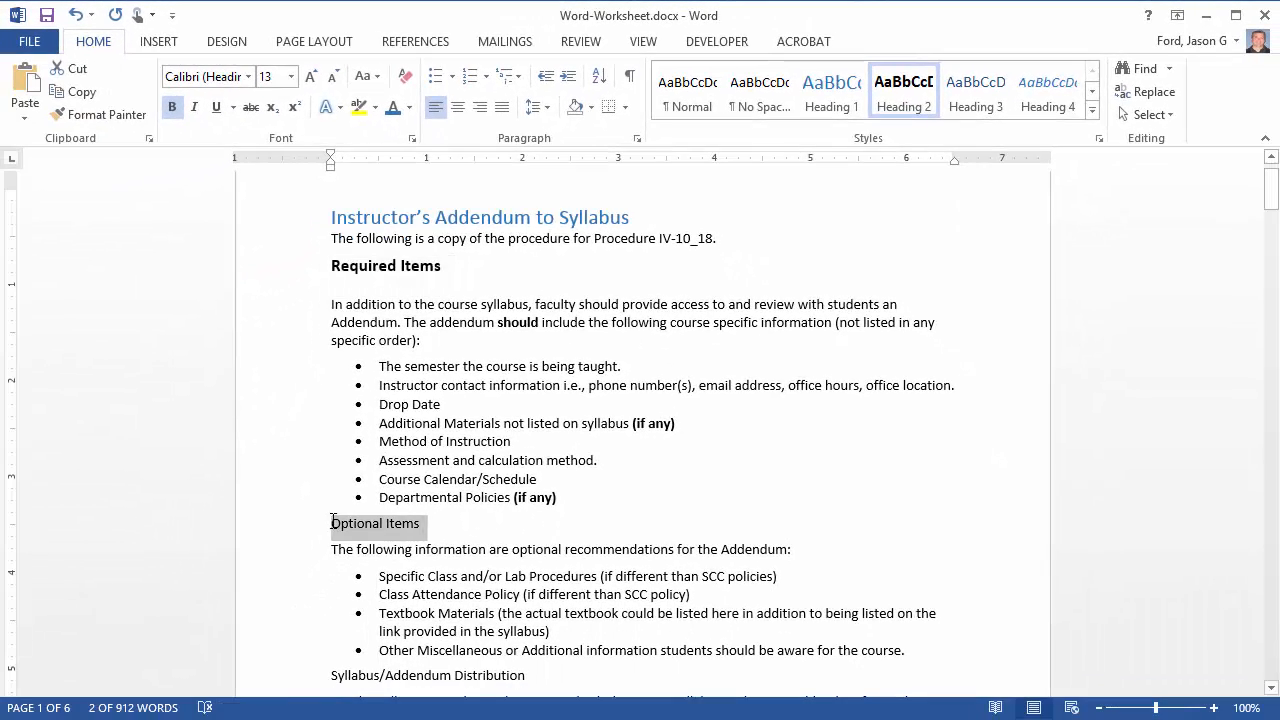
pyautogui.click(903, 90)
pyautogui.scroll(-1, 716, 463)
pyautogui.scroll(-1, 716, 463)
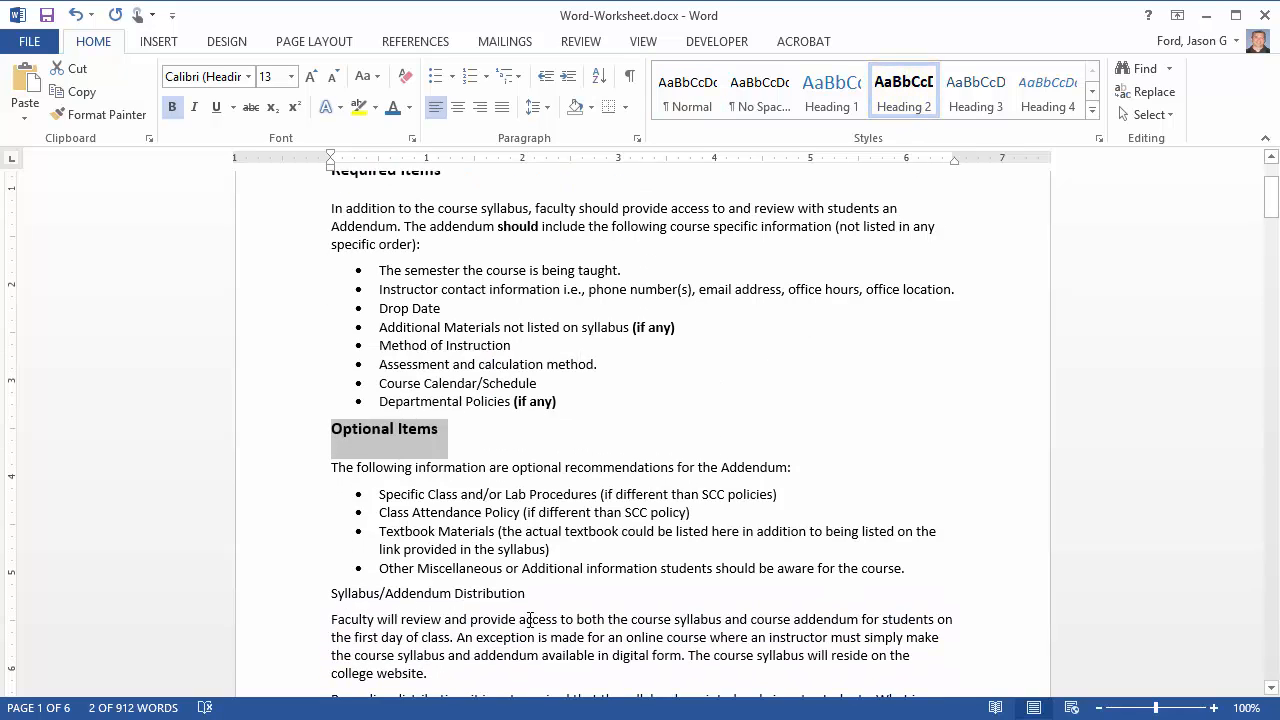
pyautogui.moveTo(526, 594); pyautogui.dragTo(337, 593)
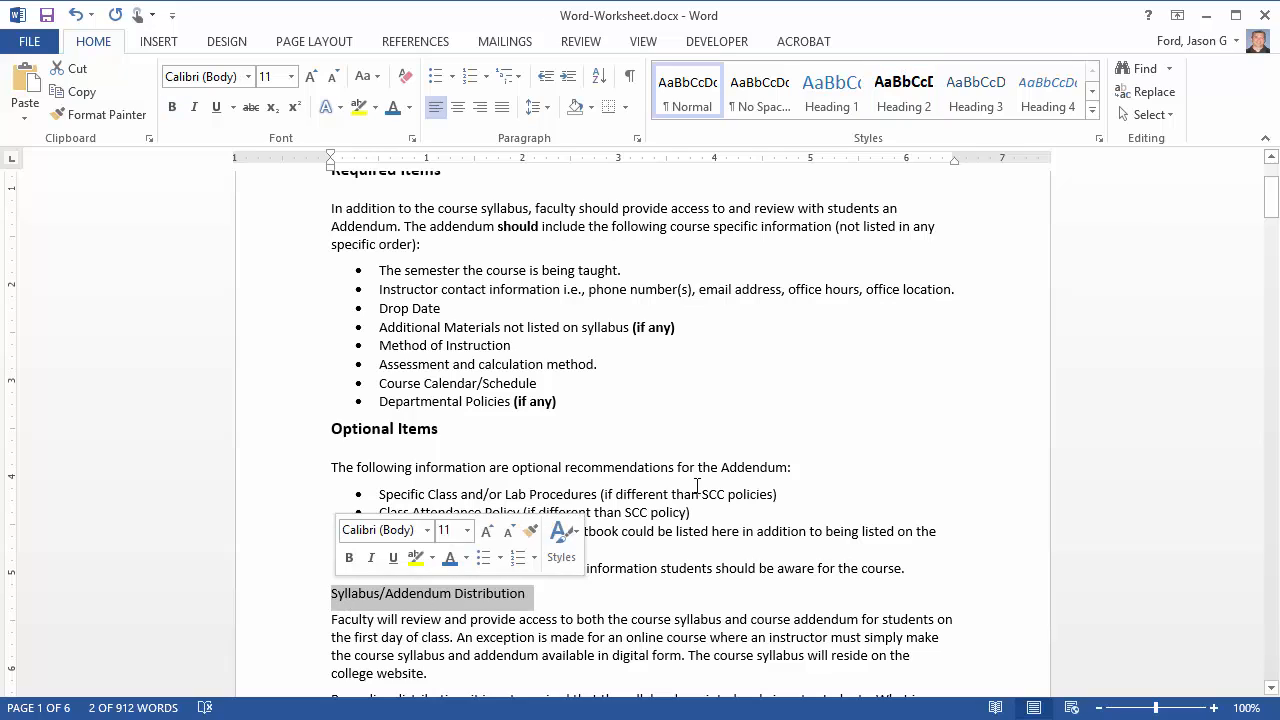
pyautogui.click(922, 82)
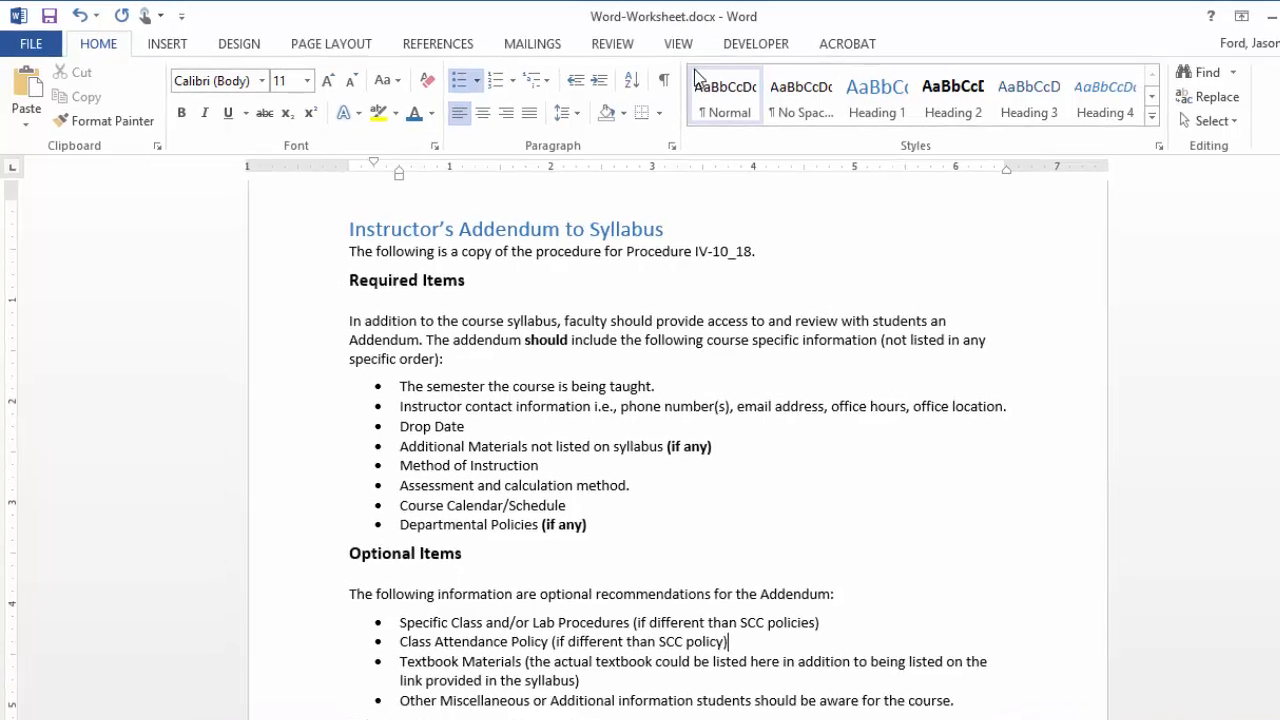
# Show the Navigation Pane and use it to go to the title heading and the "Required Items" heading
pyautogui.click(683, 45)
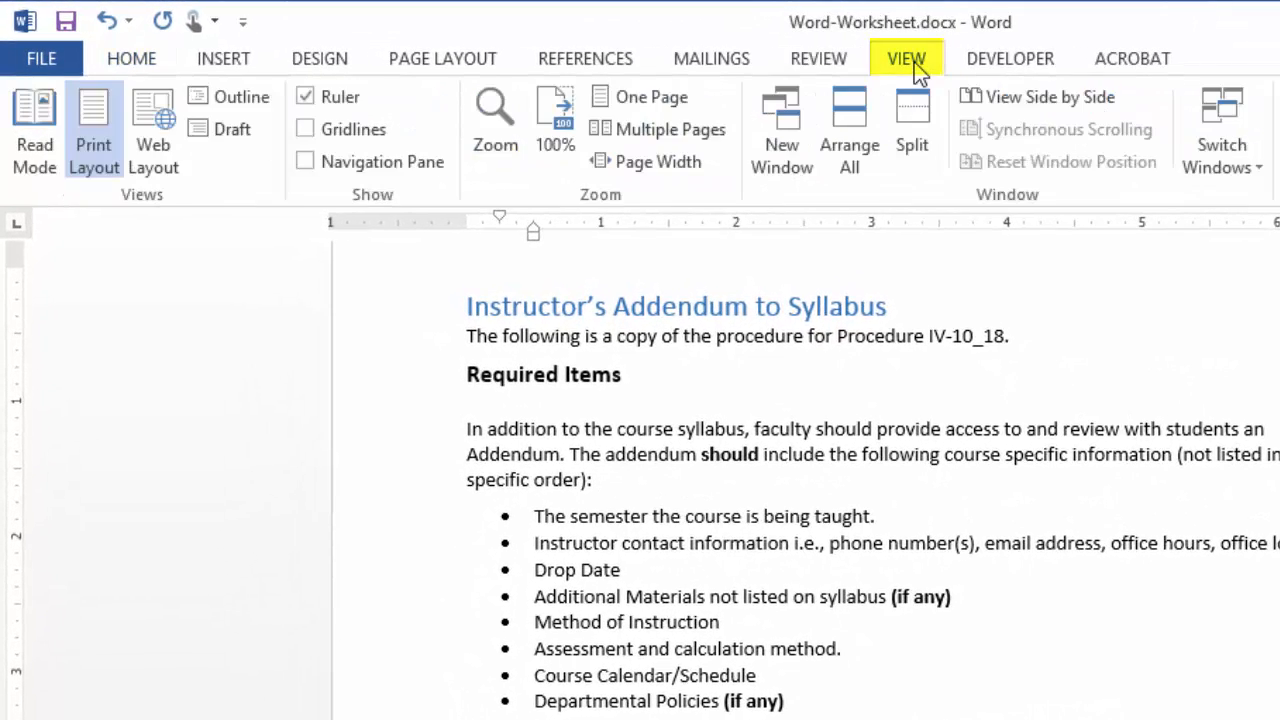
pyautogui.click(306, 163)
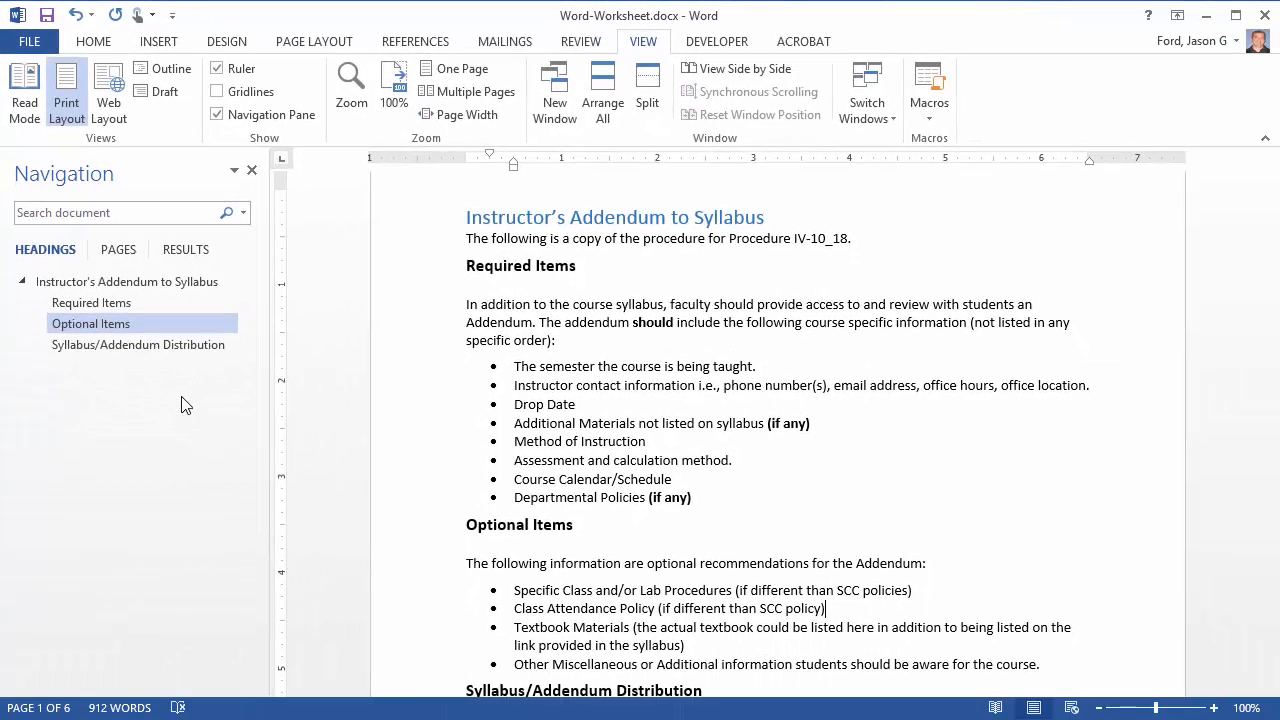
pyautogui.click(118, 282)
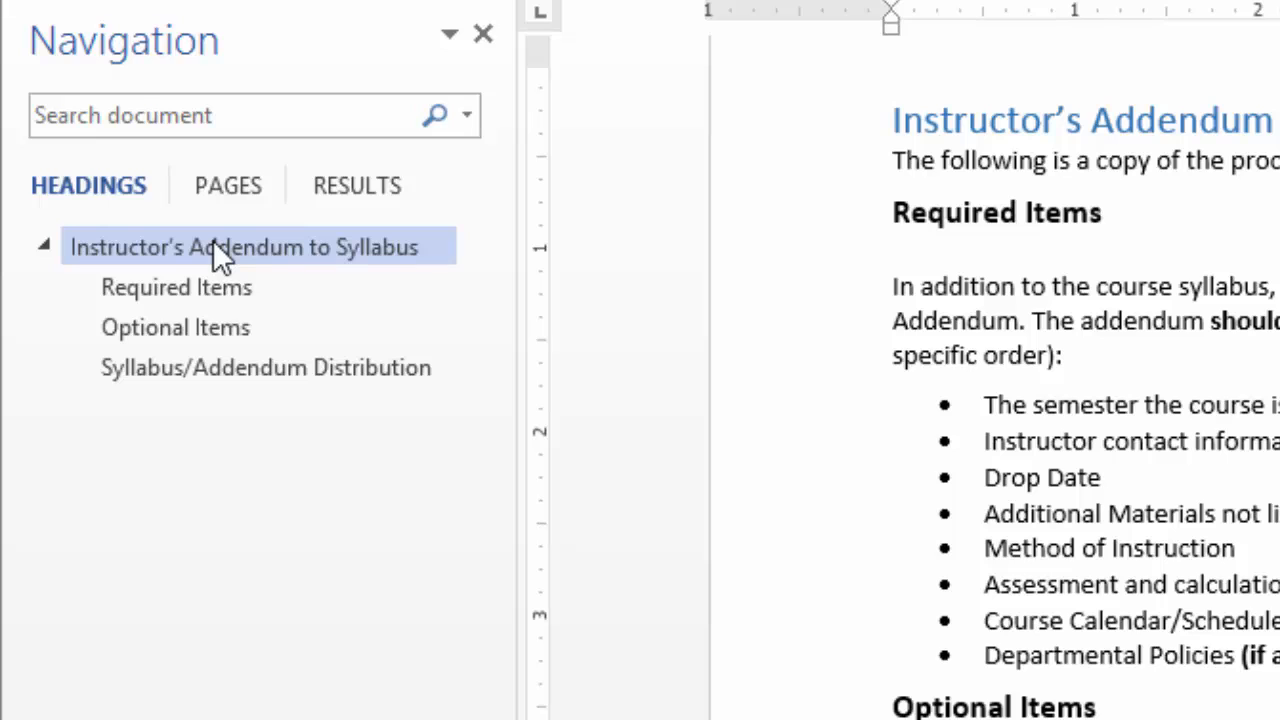
pyautogui.click(190, 292)
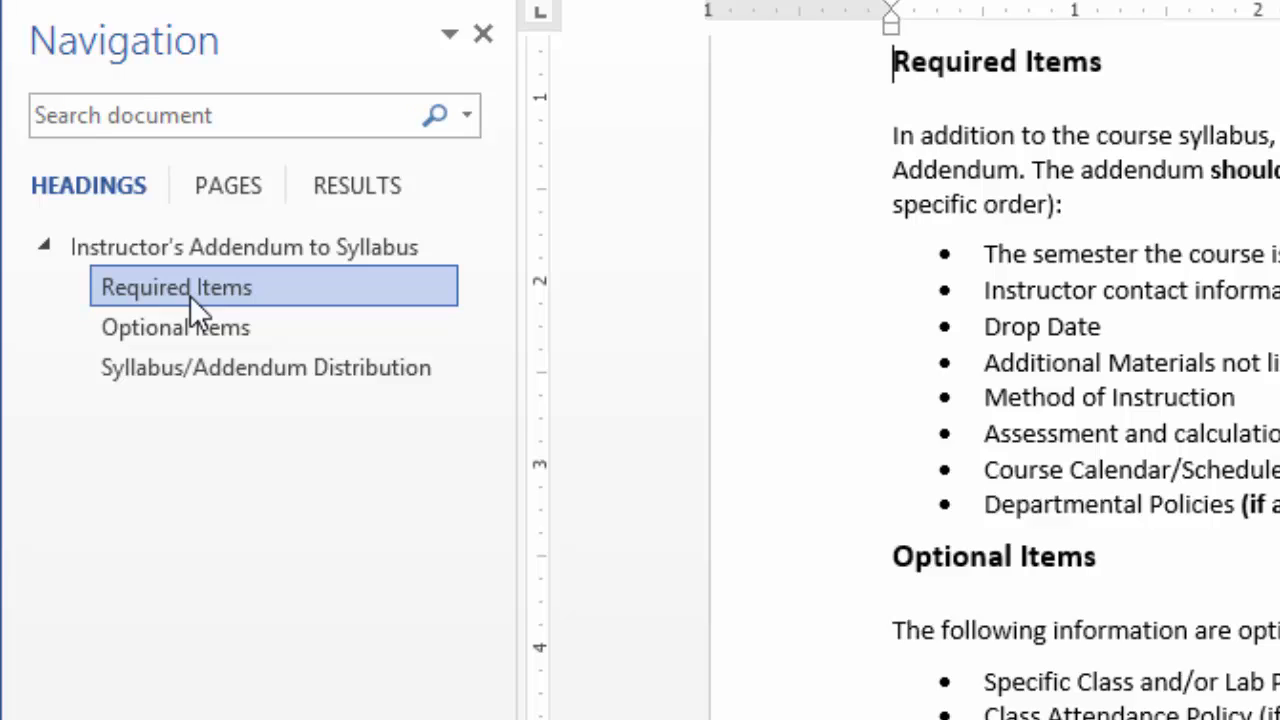
# Apply the Heading 1 style to the "A Lesson on Lorem Ipsum" line and go to it through the heading list
pyautogui.scroll(-4, 1151, 393)
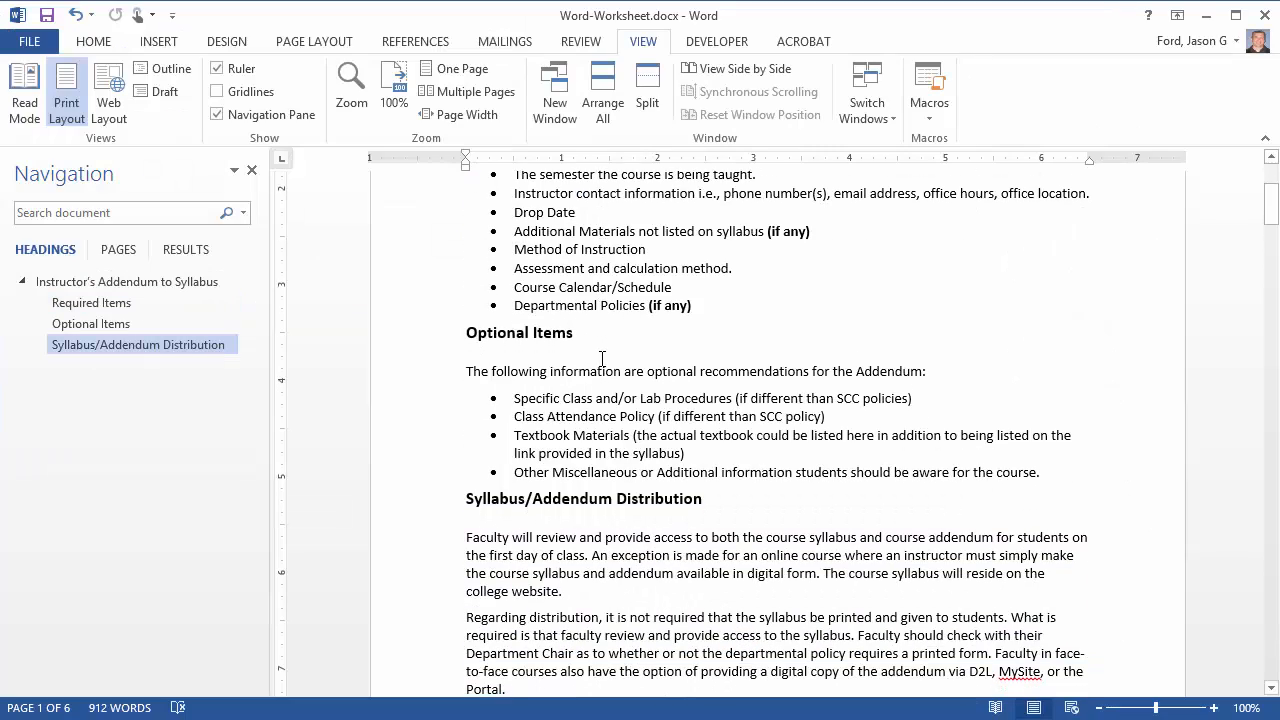
pyautogui.scroll(-12, 602, 358)
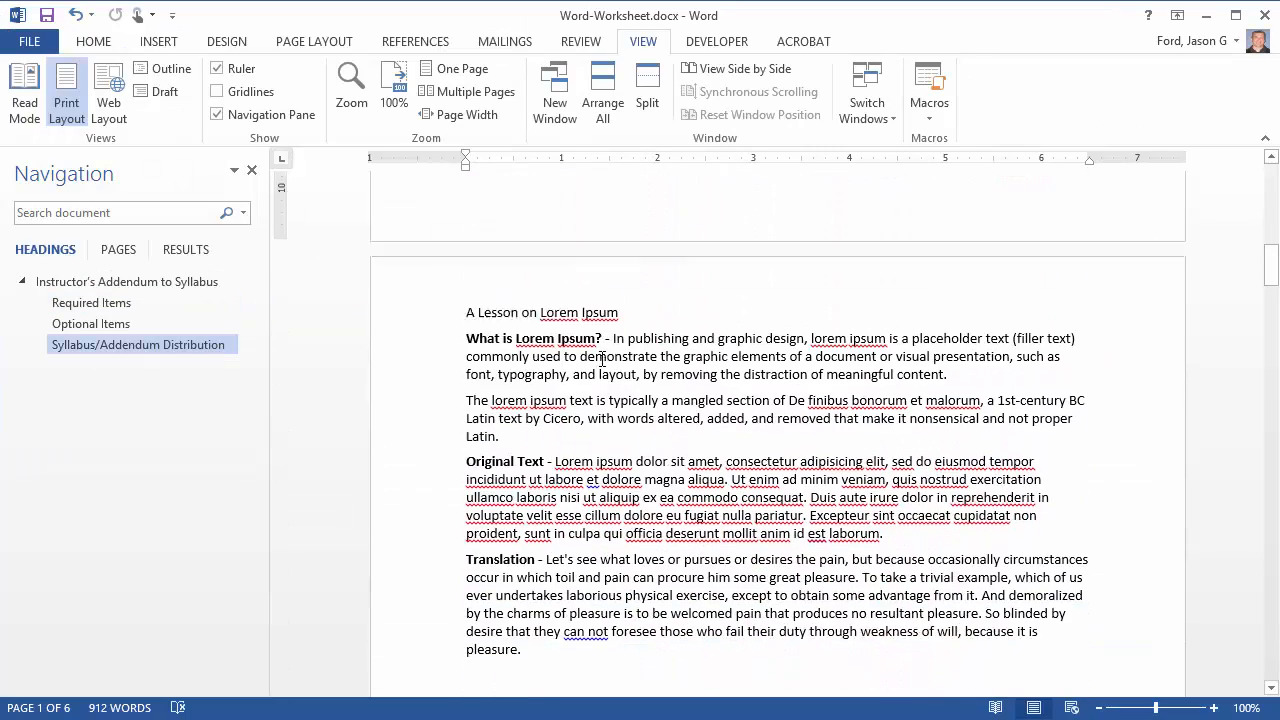
pyautogui.scroll(-3, 602, 358)
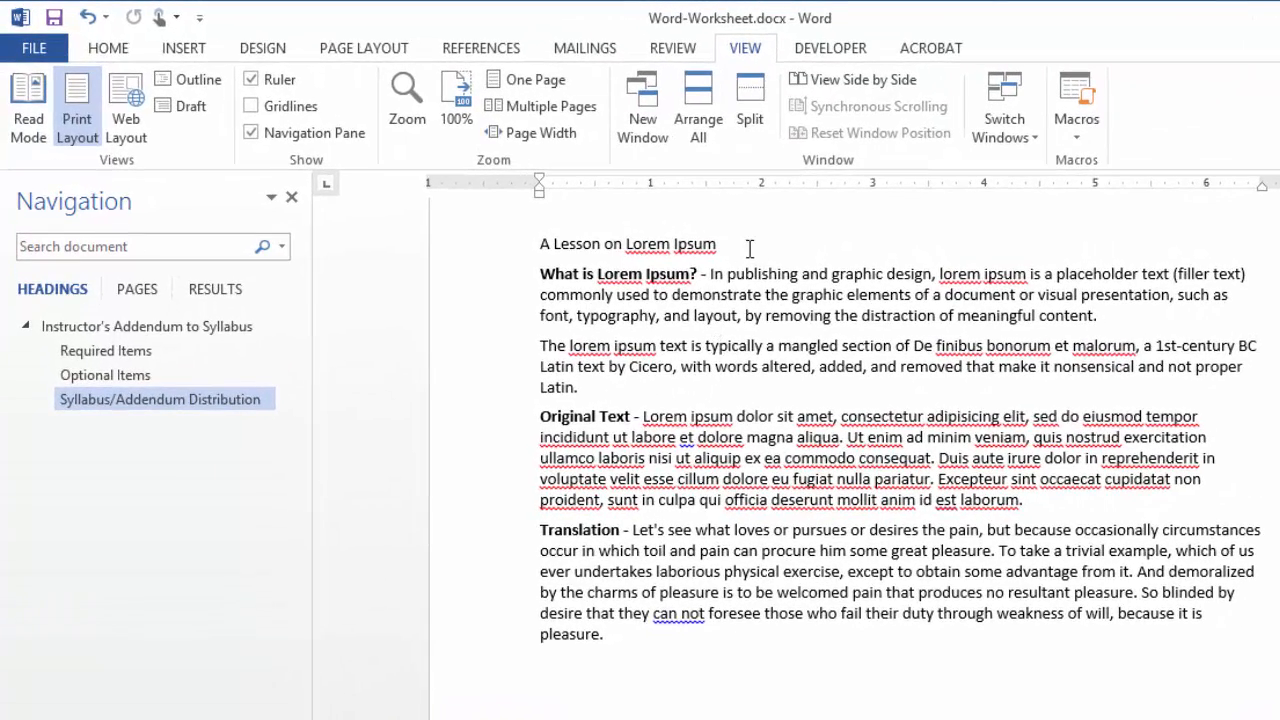
pyautogui.moveTo(729, 245); pyautogui.dragTo(537, 246)
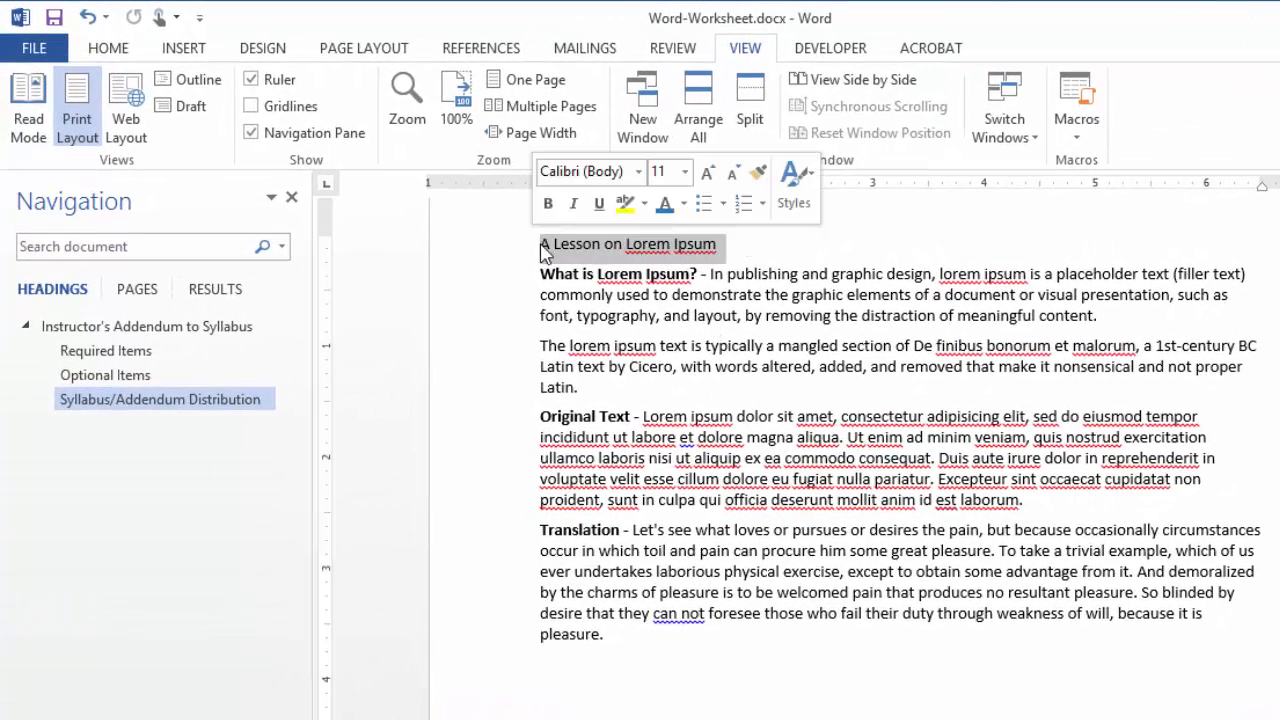
pyautogui.click(108, 48)
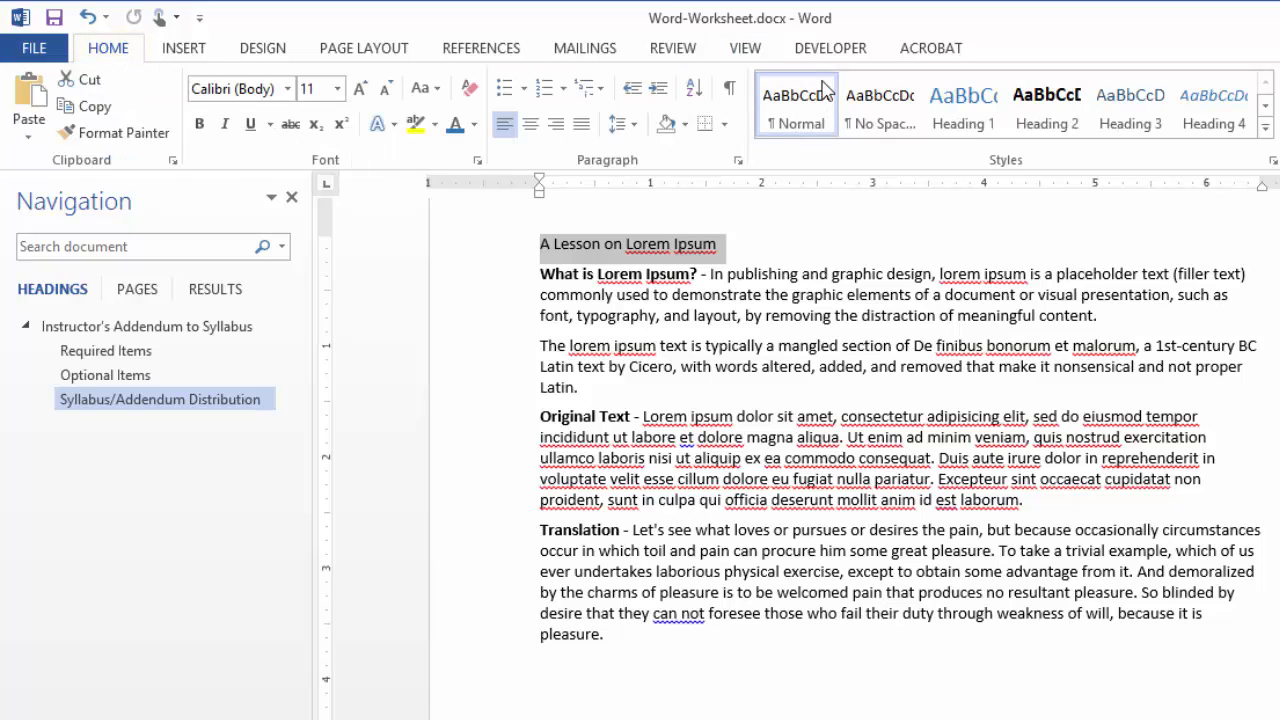
pyautogui.click(970, 112)
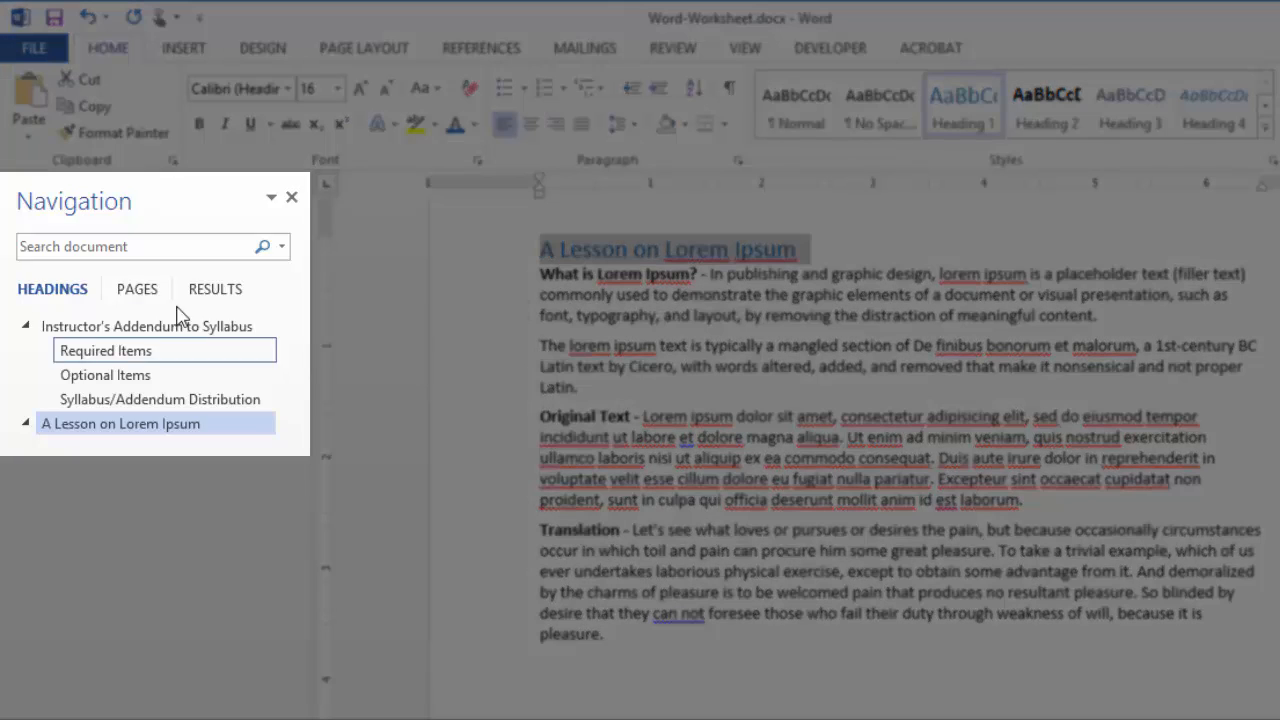
pyautogui.click(107, 428)
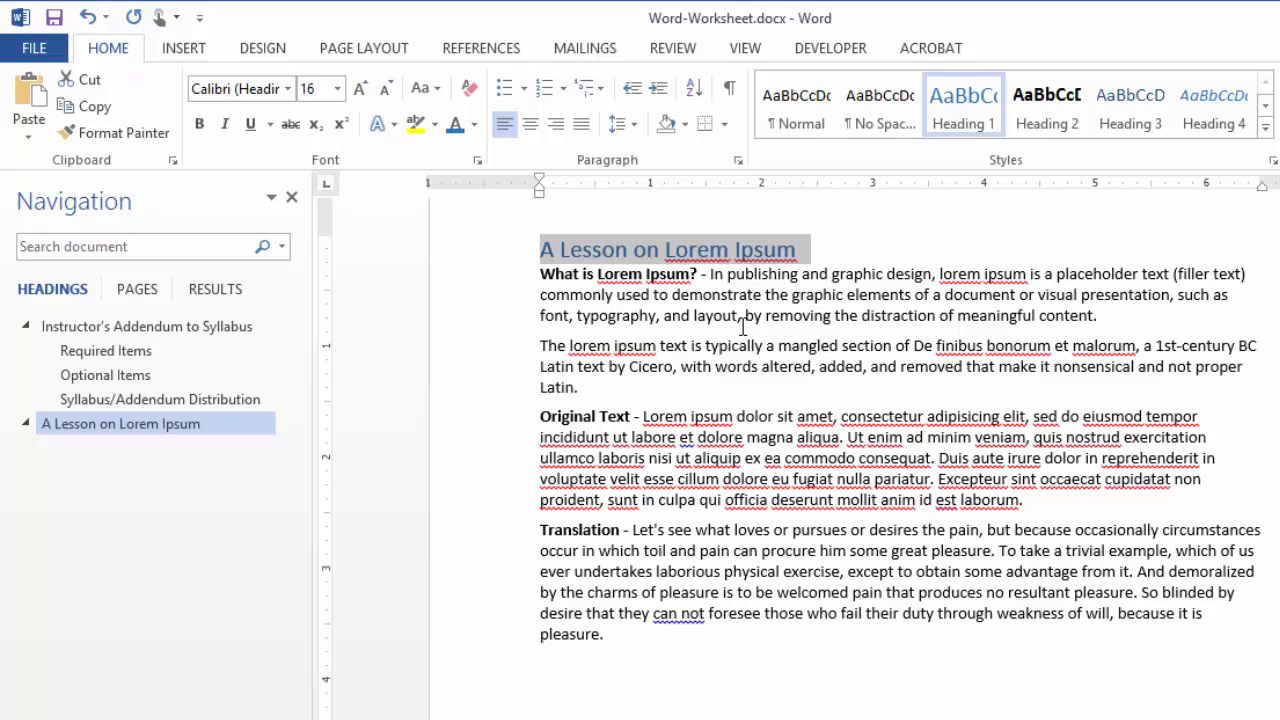
pyautogui.click(741, 315)
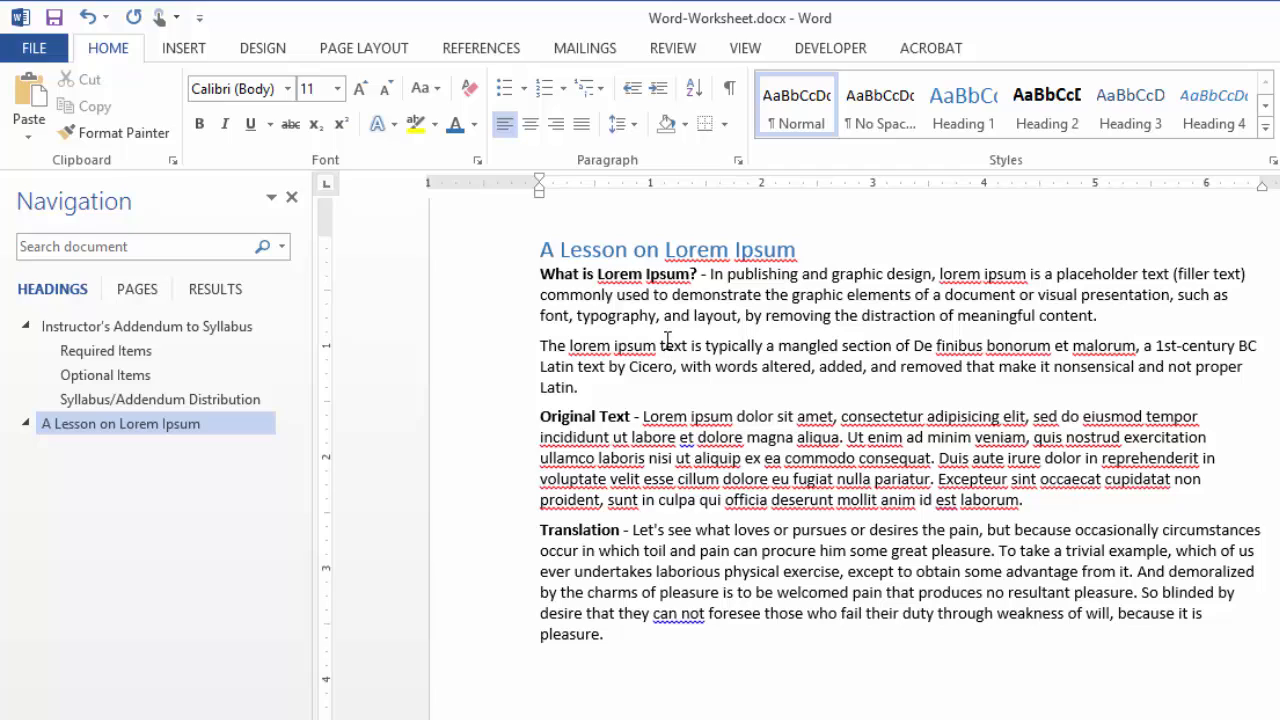
# Try applying Heading 2 to only the bold lead-ins "What is Lorem Ipsum?", "Original Text" and "Translation" within their paragraphs
pyautogui.moveTo(700, 274); pyautogui.dragTo(549, 275)
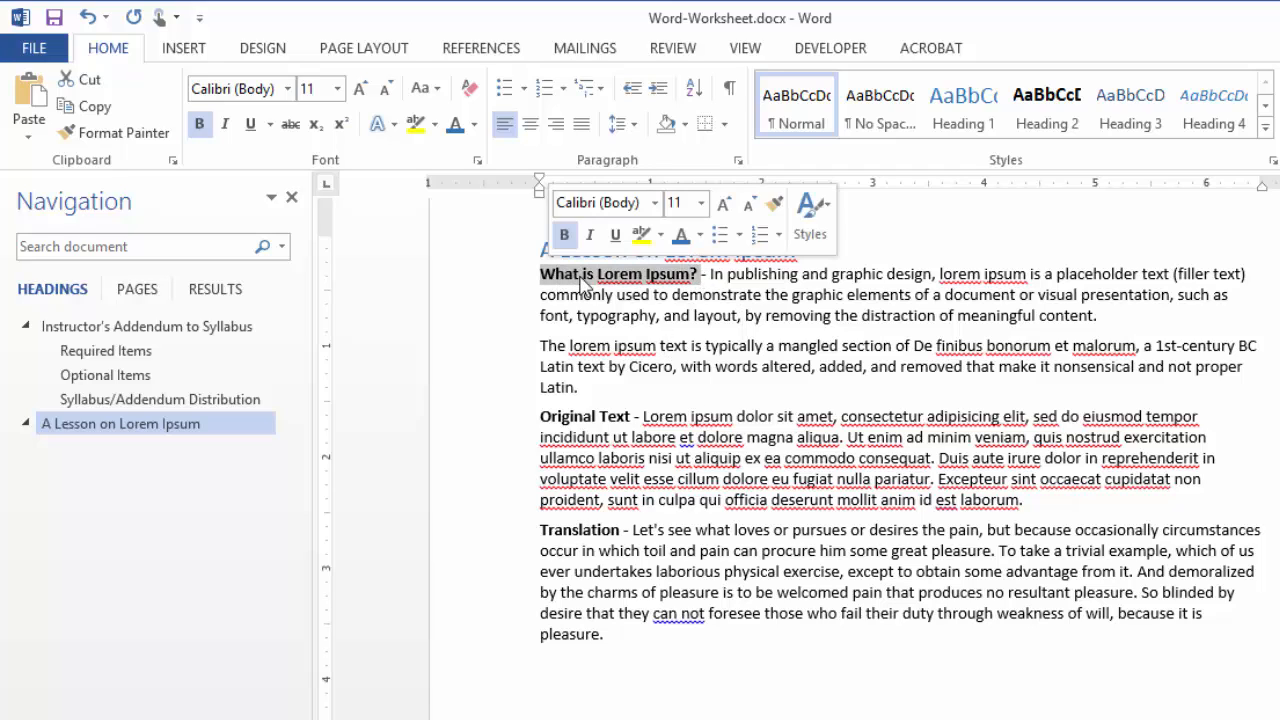
pyautogui.click(1047, 108)
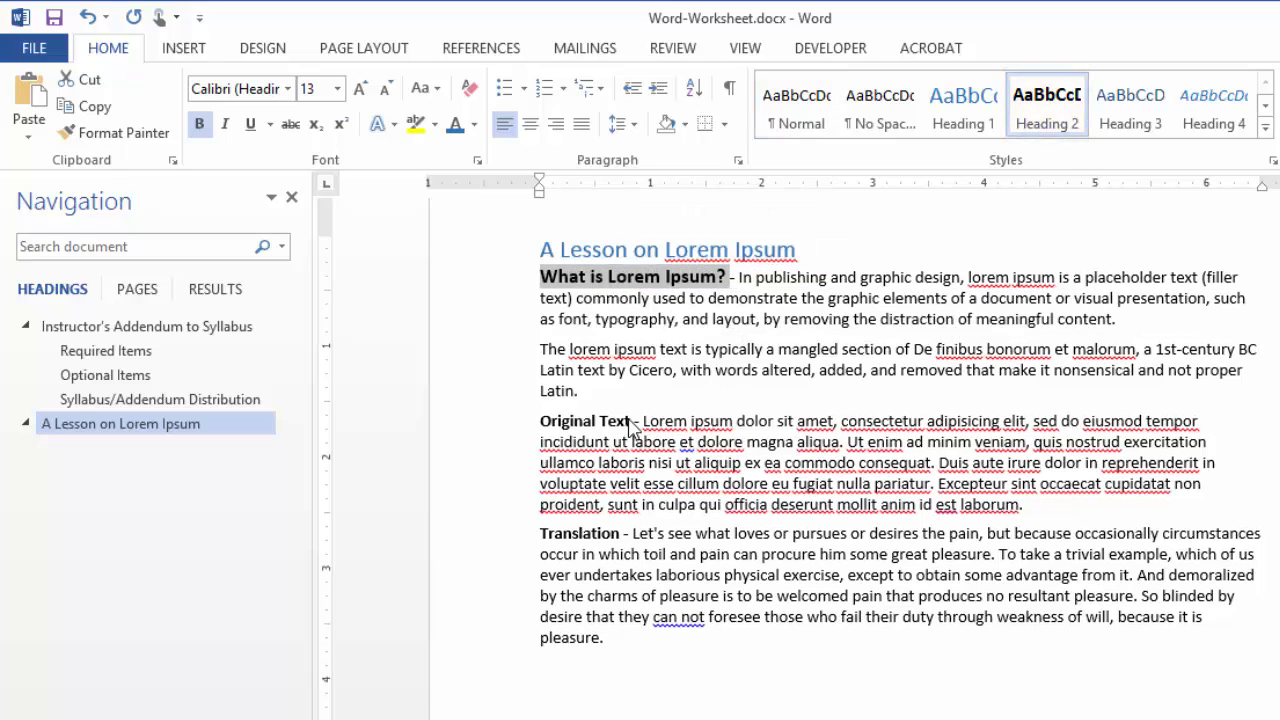
pyautogui.click(632, 424)
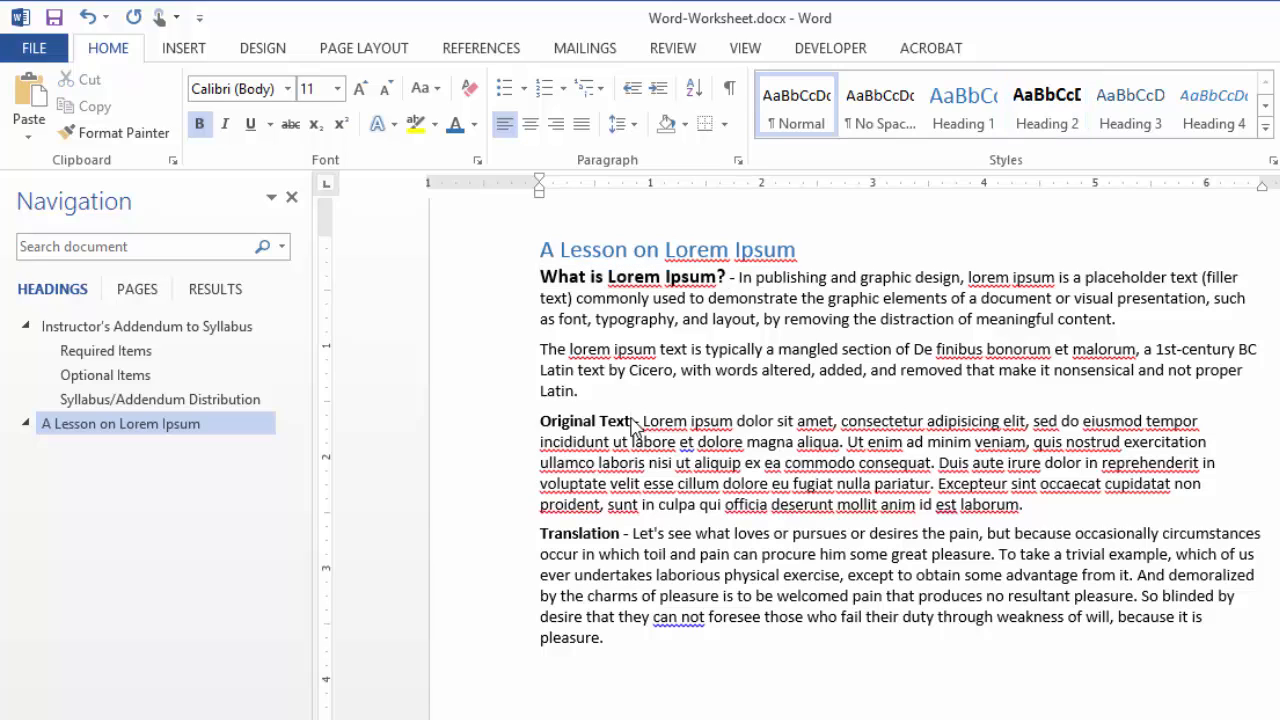
pyautogui.moveTo(604, 421); pyautogui.dragTo(540, 421)
pyautogui.click(1047, 108)
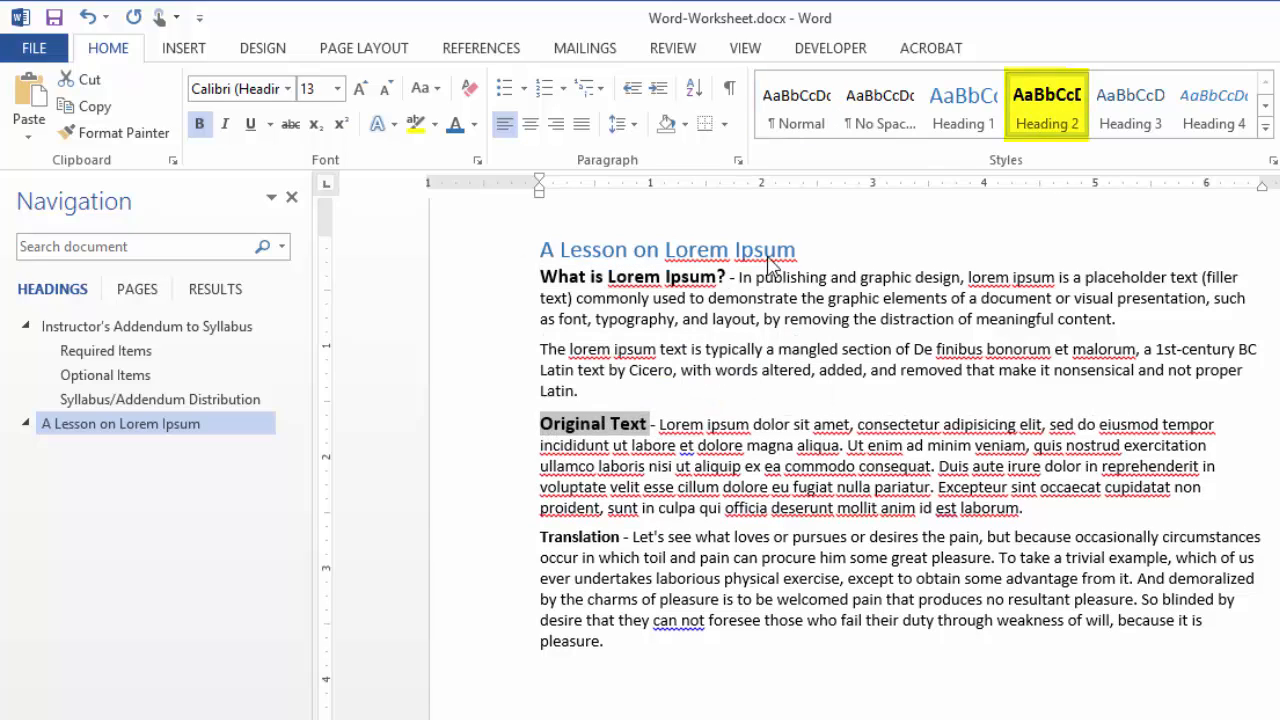
pyautogui.moveTo(622, 540); pyautogui.dragTo(539, 537)
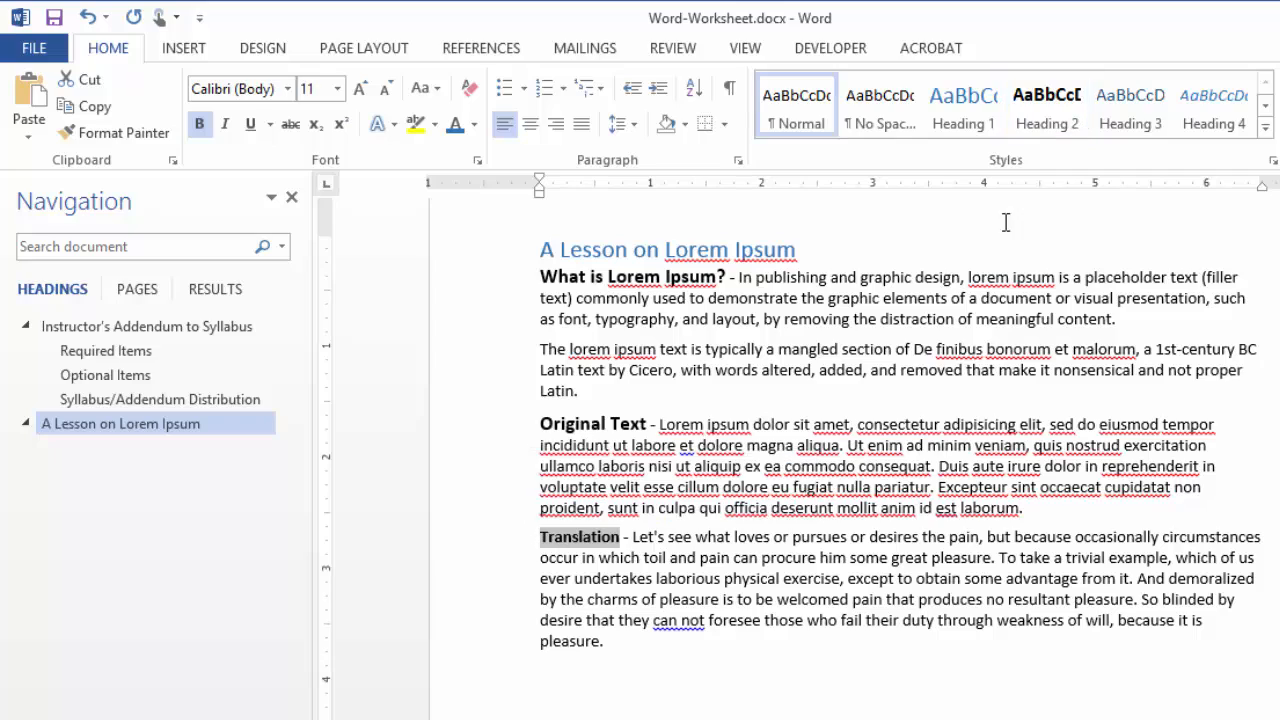
pyautogui.click(1047, 118)
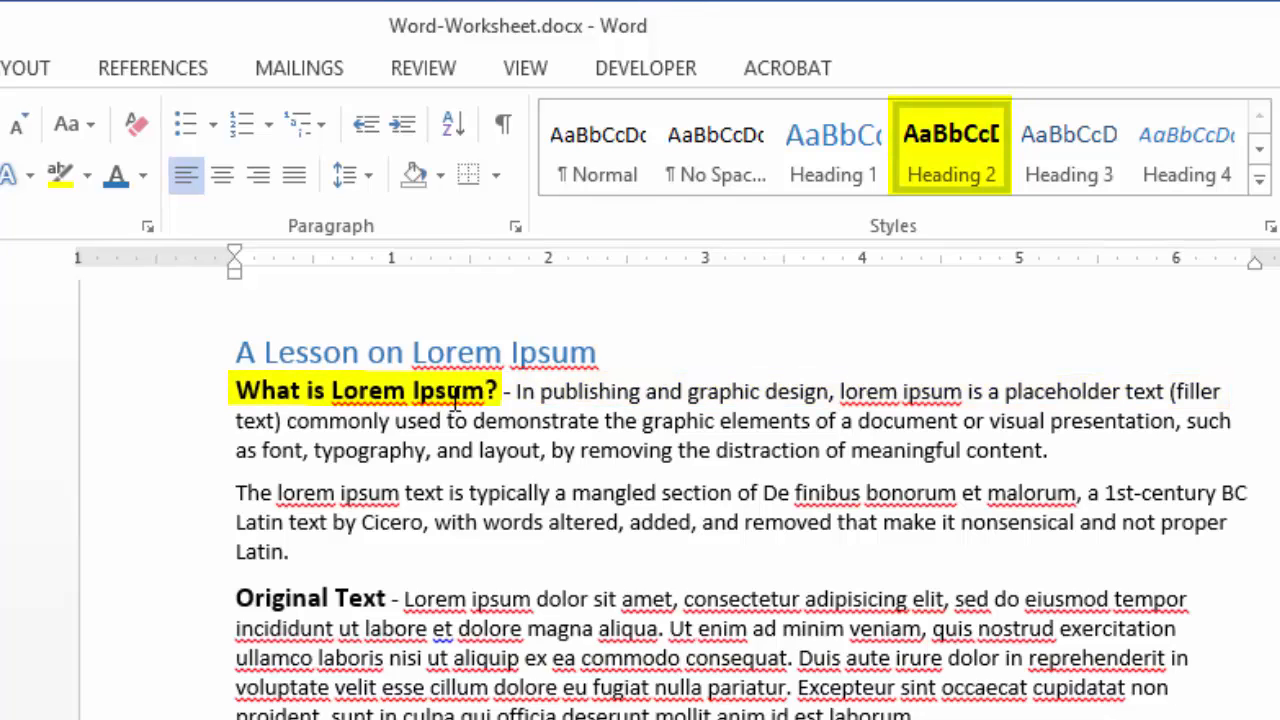
pyautogui.click(650, 393)
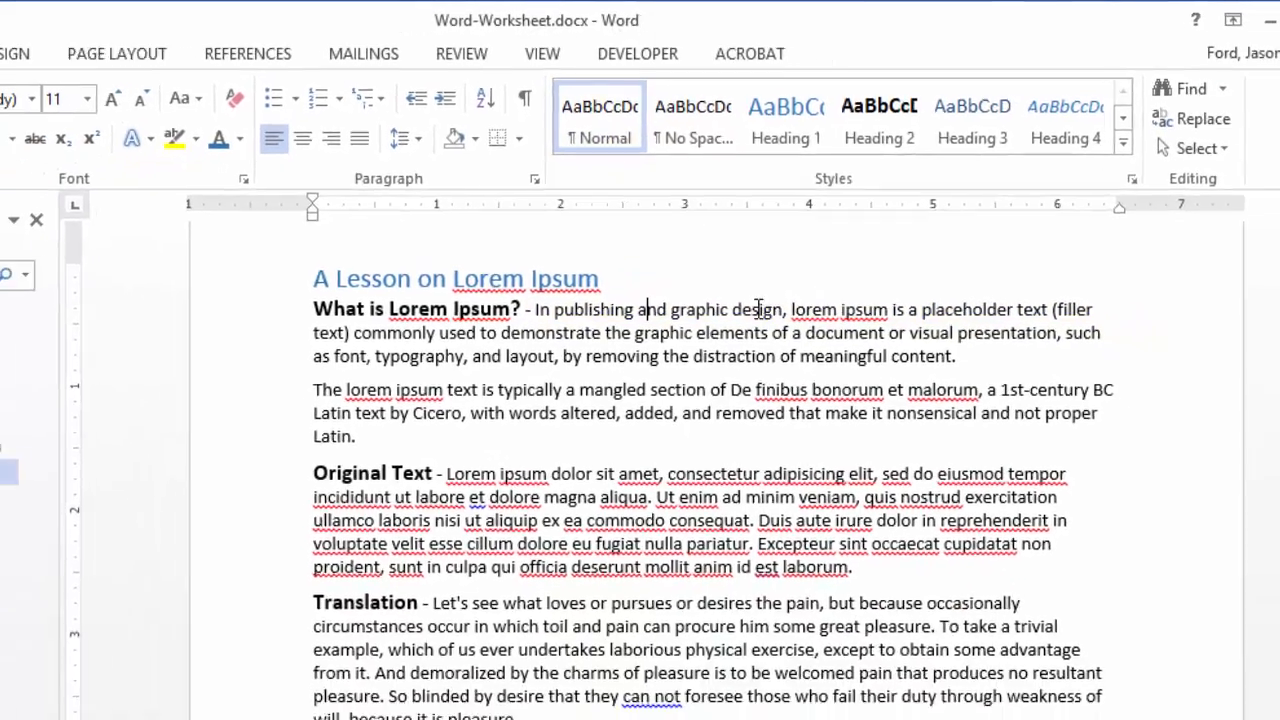
# Undo the Heading 2 formatting on the bold lead-ins under "A Lesson on Lorem Ipsum"
pyautogui.hotkey('ctrl', 'z')
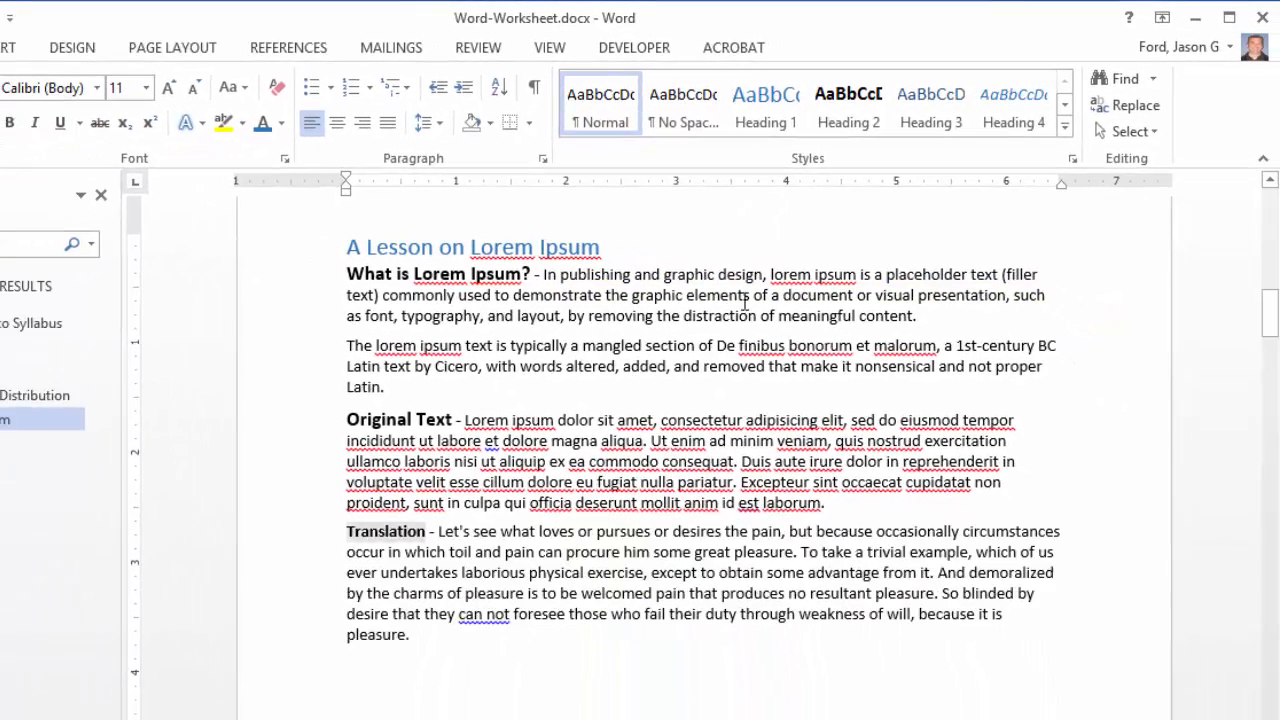
pyautogui.hotkey('ctrl', 'z')
pyautogui.hotkey('ctrl', 'z')
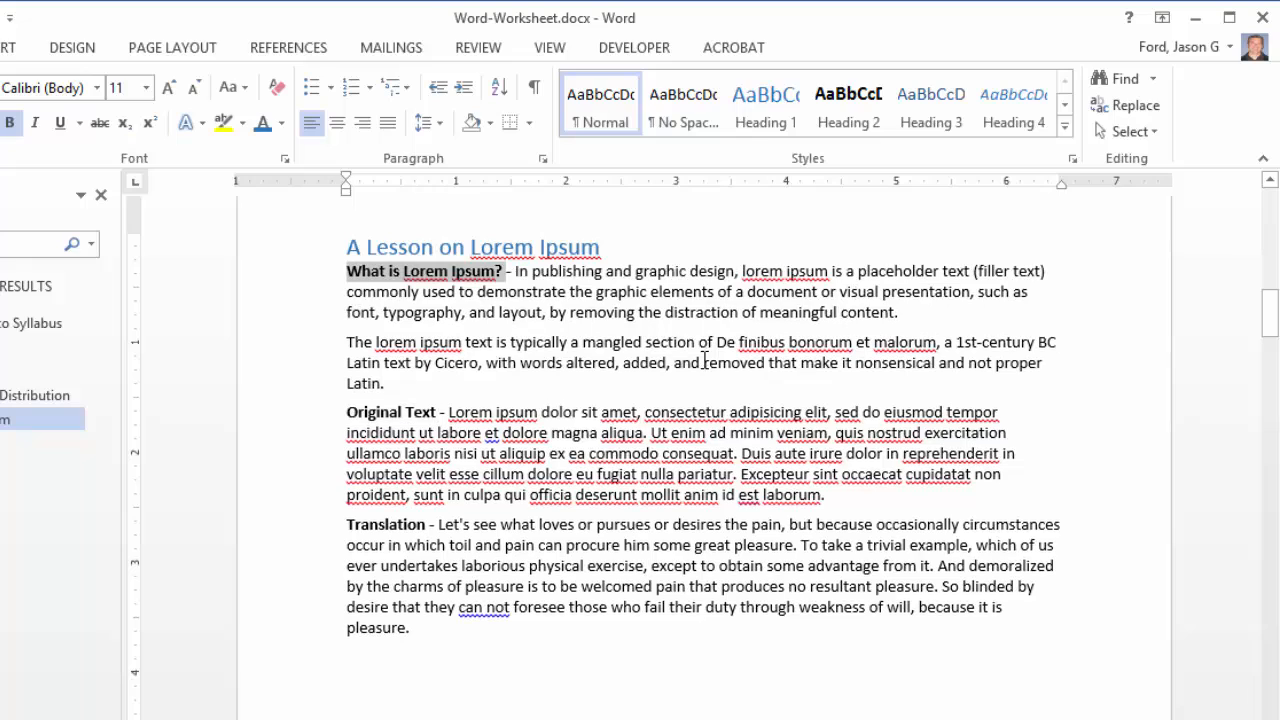
pyautogui.click(586, 300)
# Replace the dashes after "What is Lorem Ipsum?", "Original Text" and "Translation" with paragraph breaks so each lead-in has its own line
pyautogui.moveTo(516, 272); pyautogui.dragTo(506, 272)
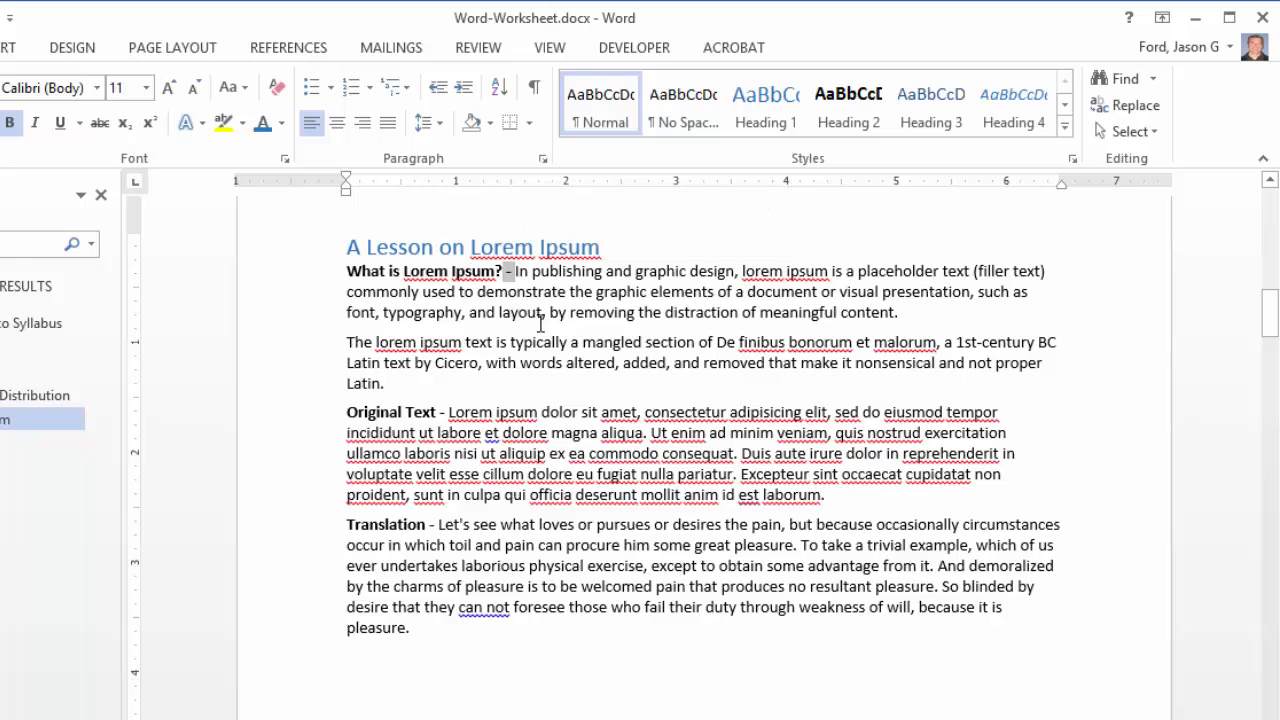
pyautogui.press('Return')
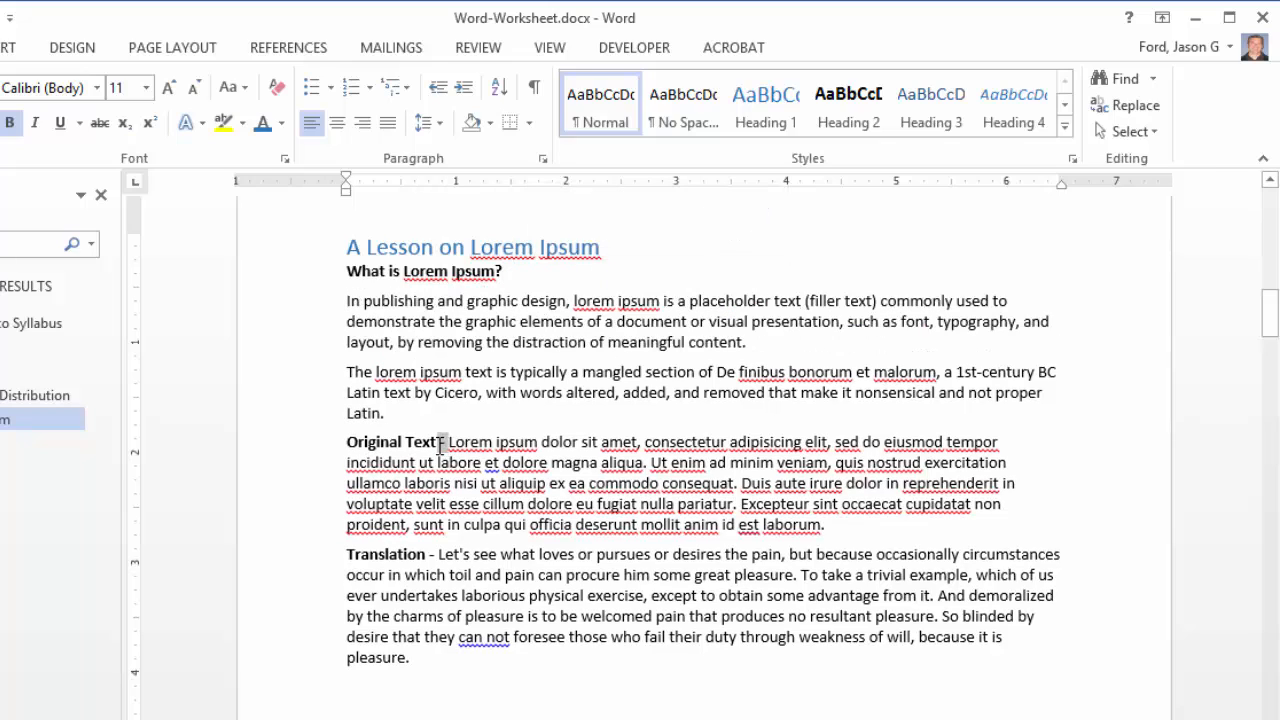
pyautogui.press('Return')
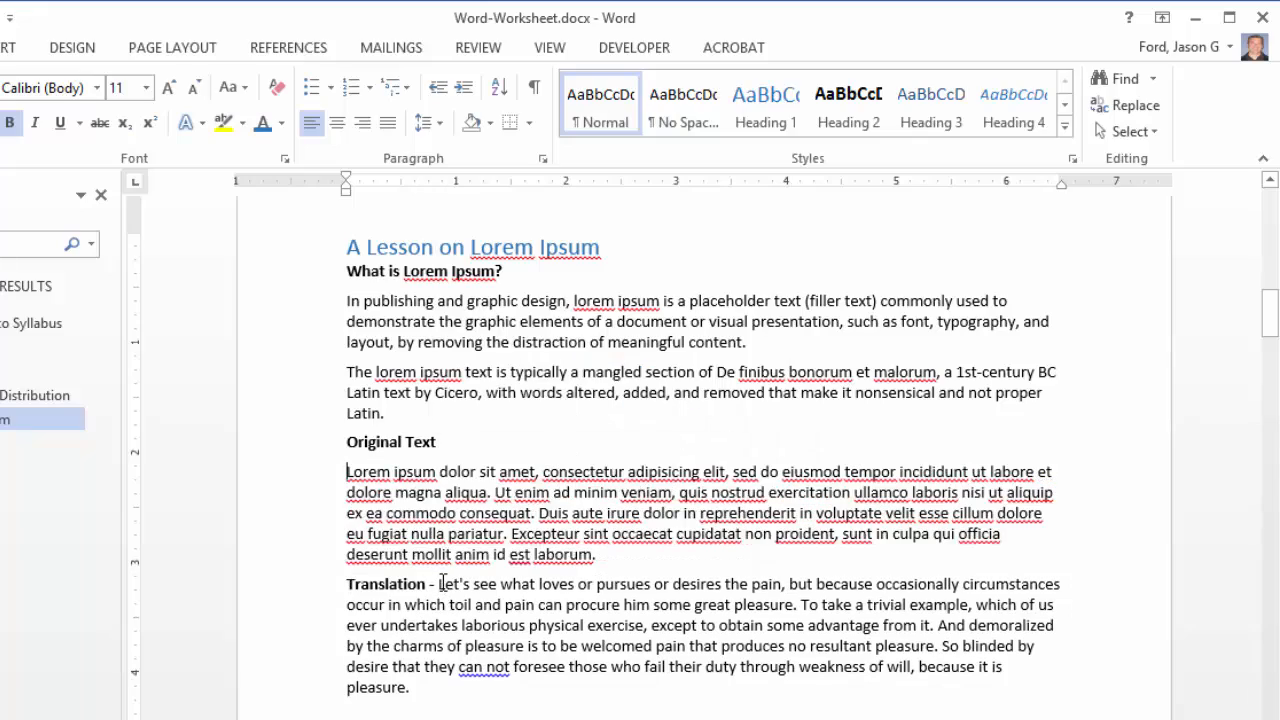
pyautogui.press('Return')
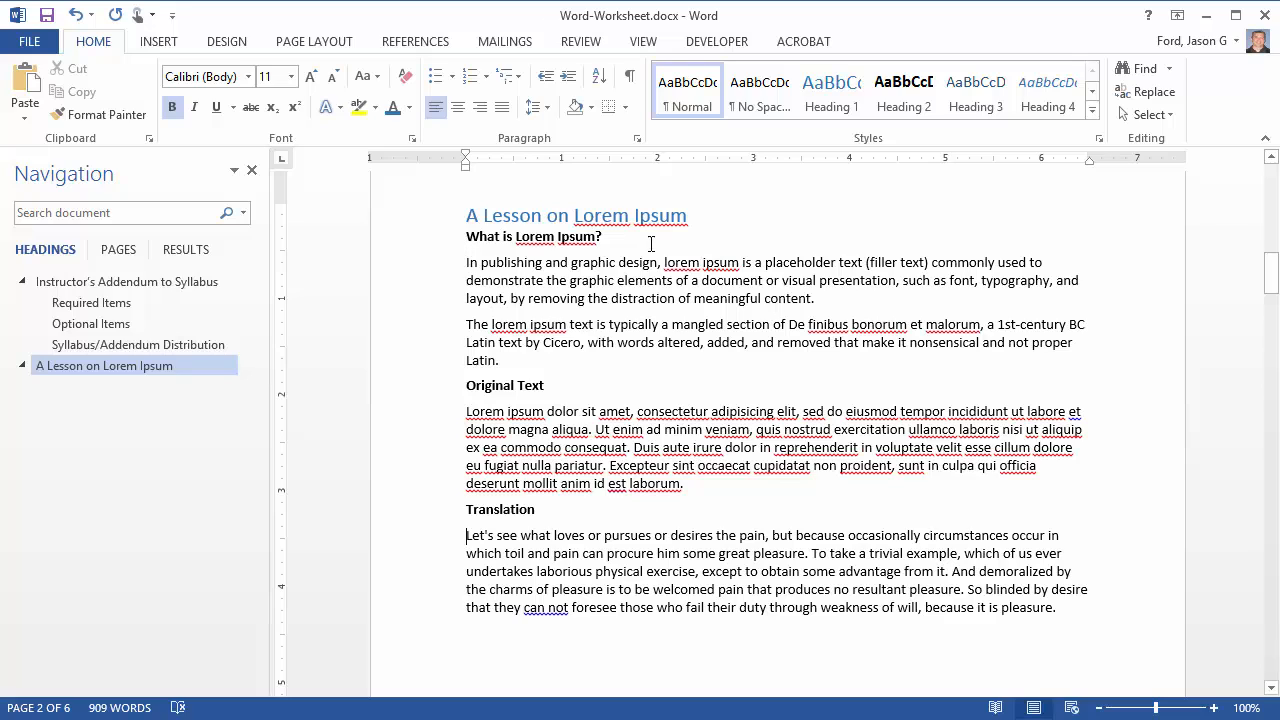
# Apply the Heading 2 style to the "What is Lorem Ipsum?", "Original Text" and "Translation" lines
pyautogui.tripleClick(570, 236)
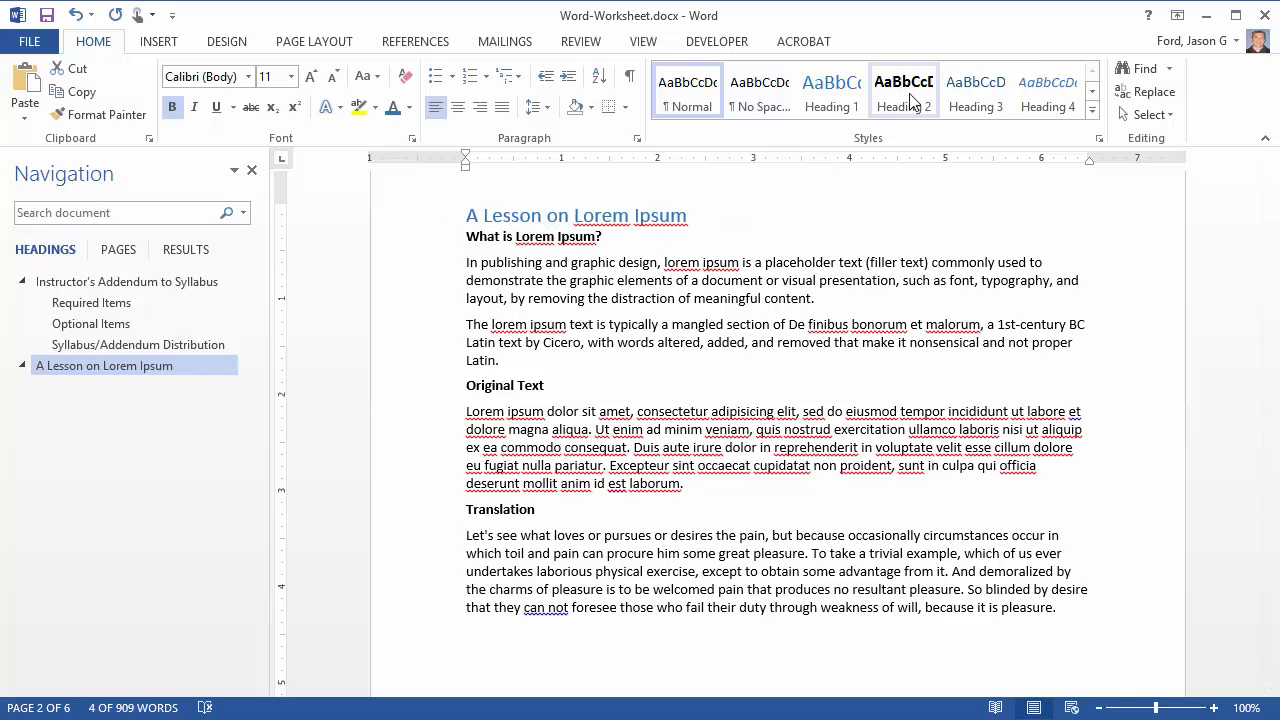
pyautogui.click(905, 92)
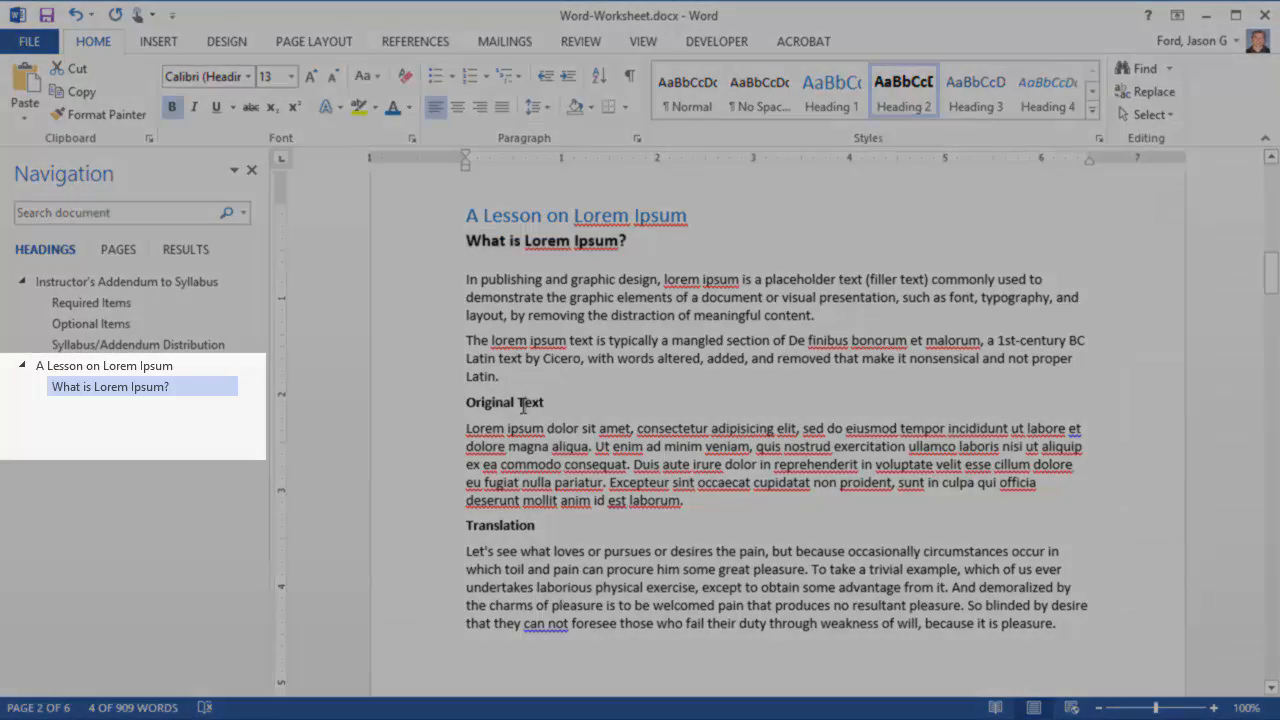
pyautogui.doubleClick(528, 402)
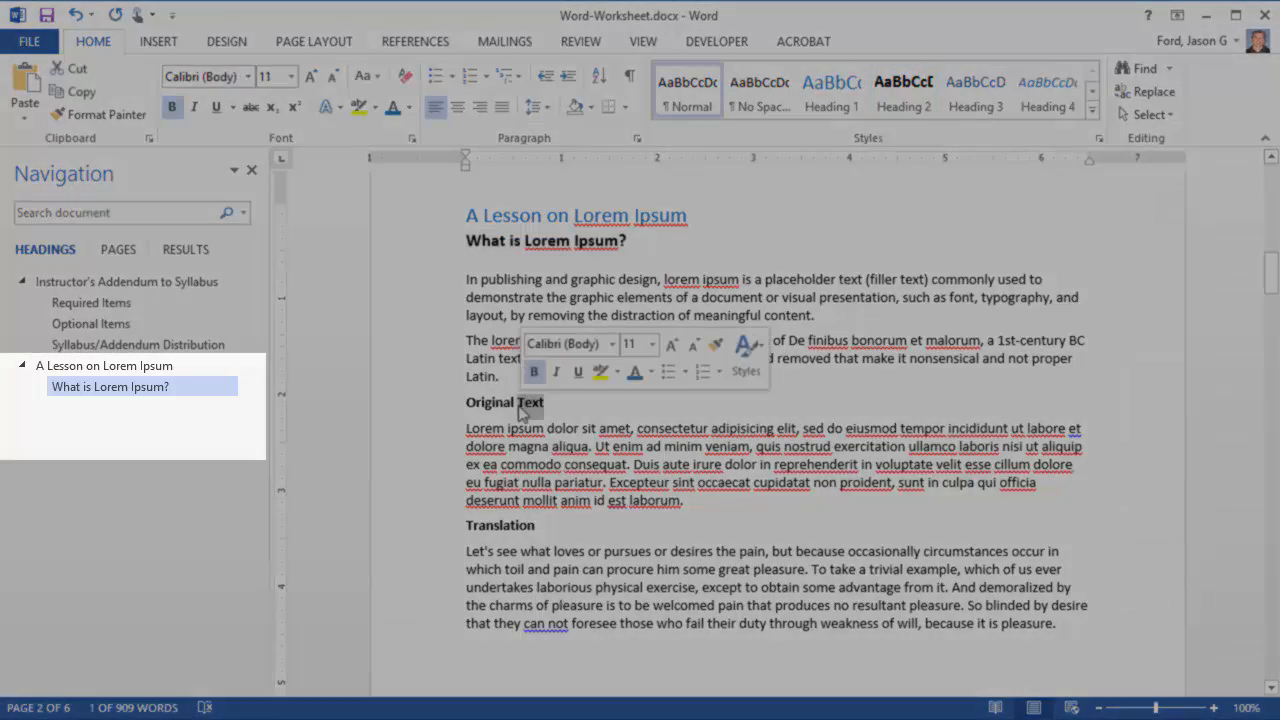
pyautogui.tripleClick(490, 405)
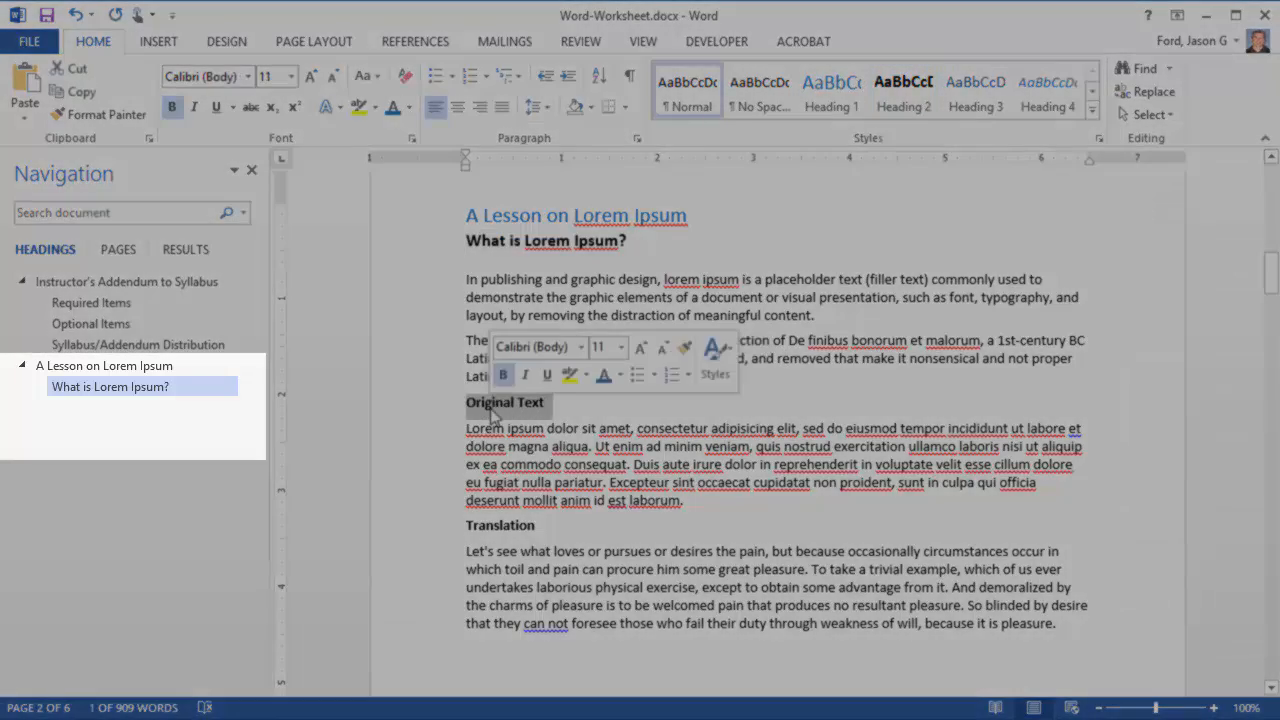
pyautogui.click(905, 100)
pyautogui.tripleClick(514, 539)
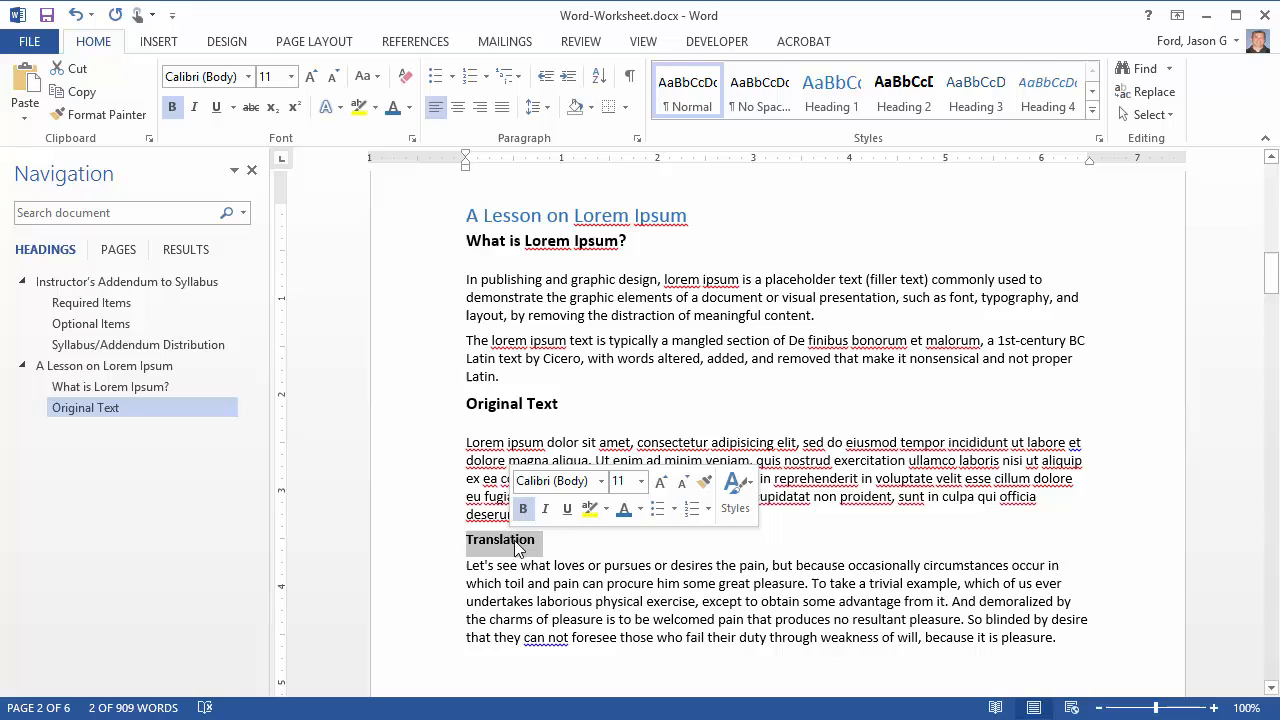
pyautogui.click(899, 108)
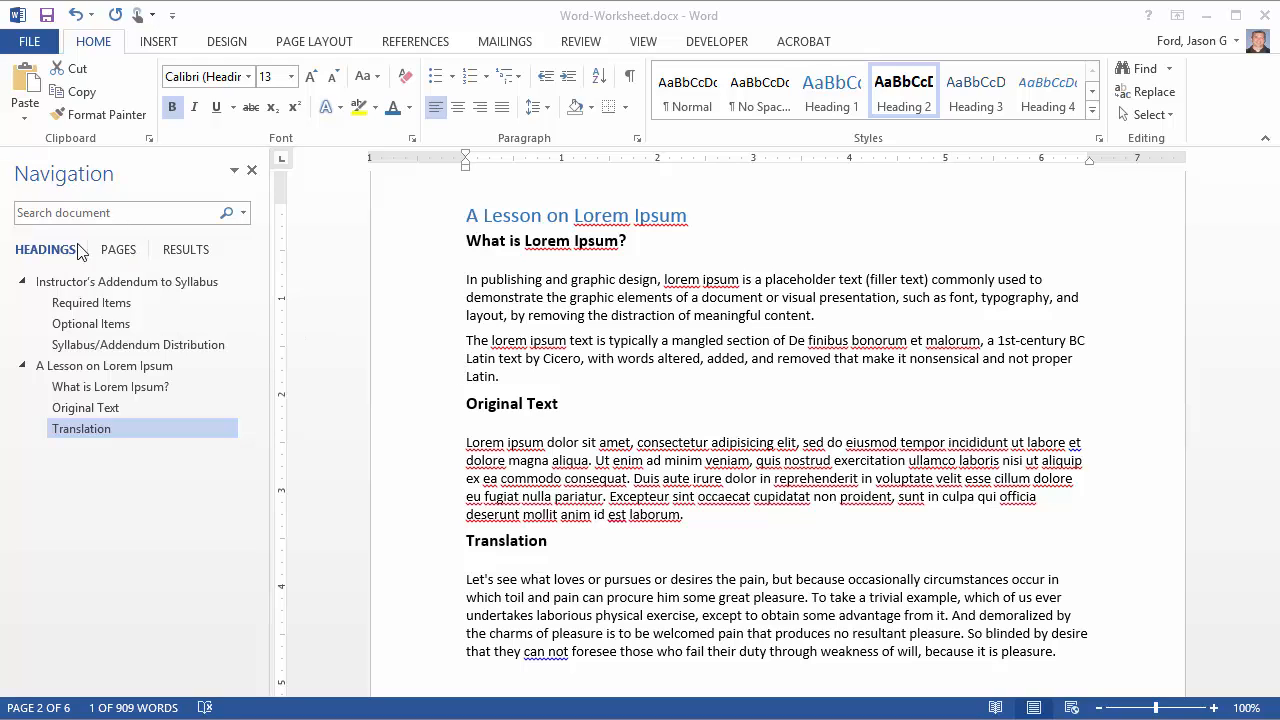
# Jump between the sections under "Instructor's Addendum to Syllabus" and "A Lesson on Lorem Ipsum" through the heading list, ending at "Required Items"
pyautogui.click(104, 328)
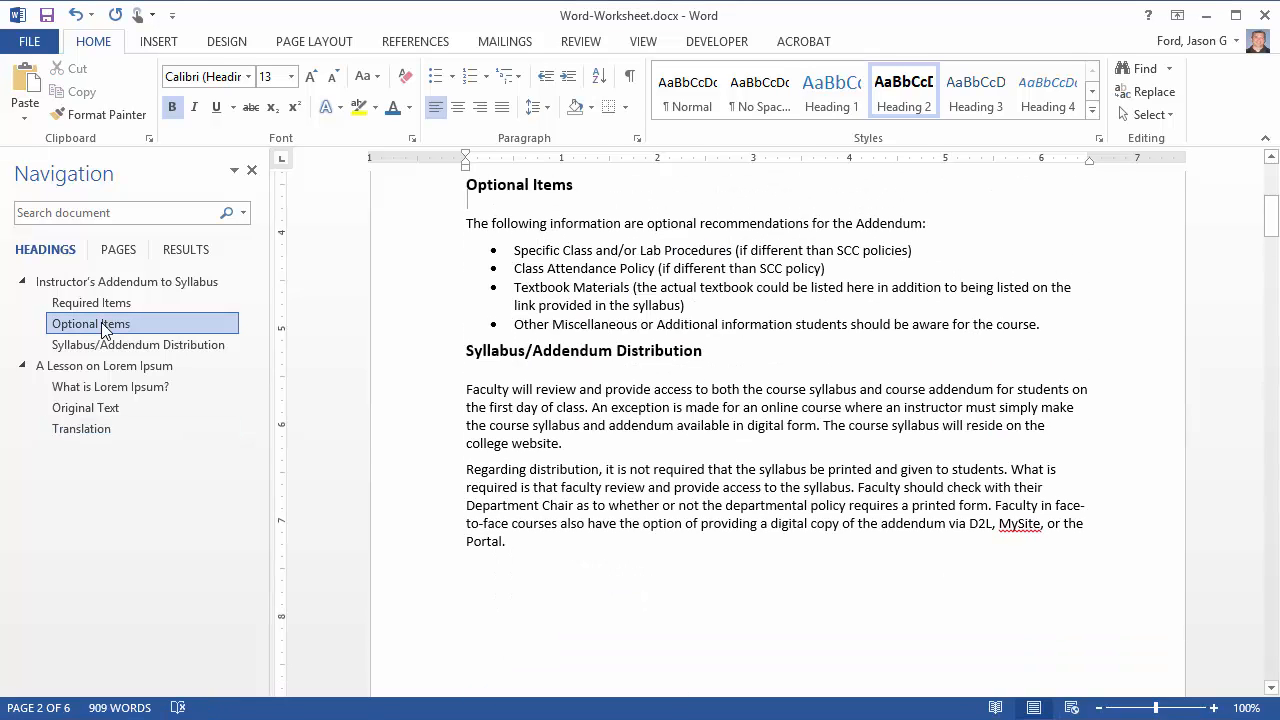
pyautogui.click(110, 389)
pyautogui.click(110, 409)
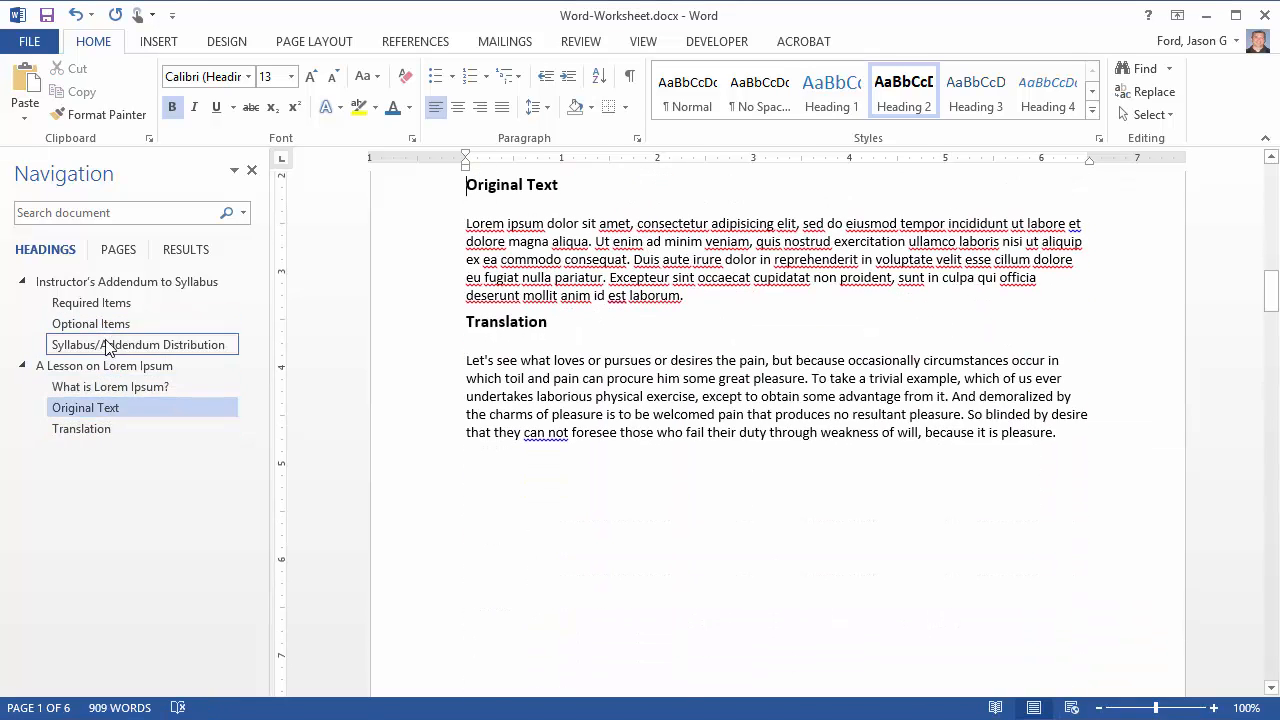
pyautogui.click(107, 329)
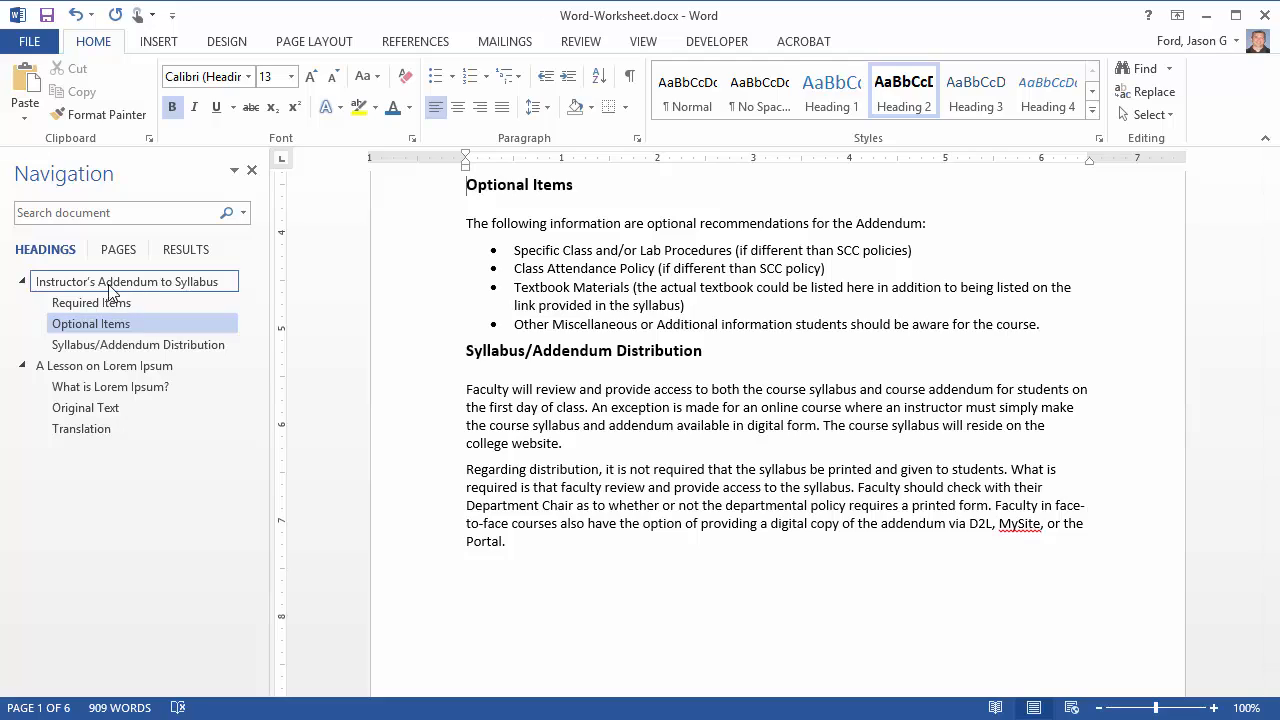
pyautogui.click(118, 372)
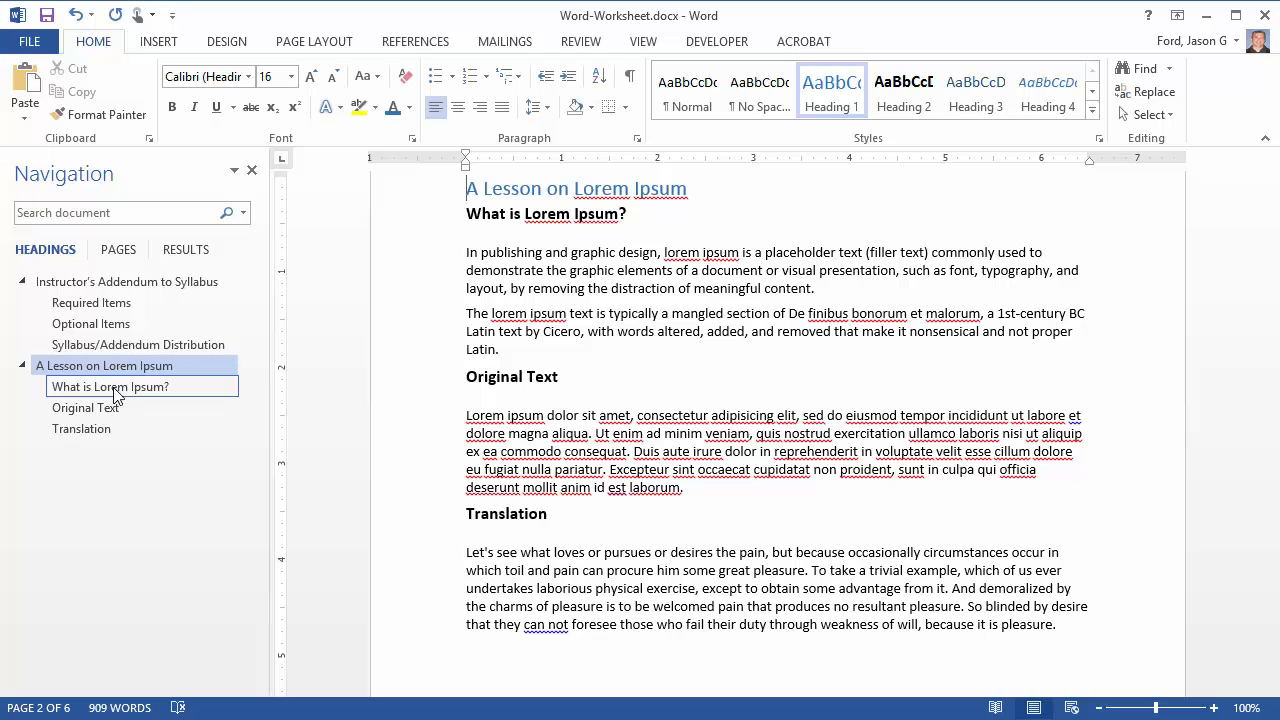
pyautogui.click(116, 396)
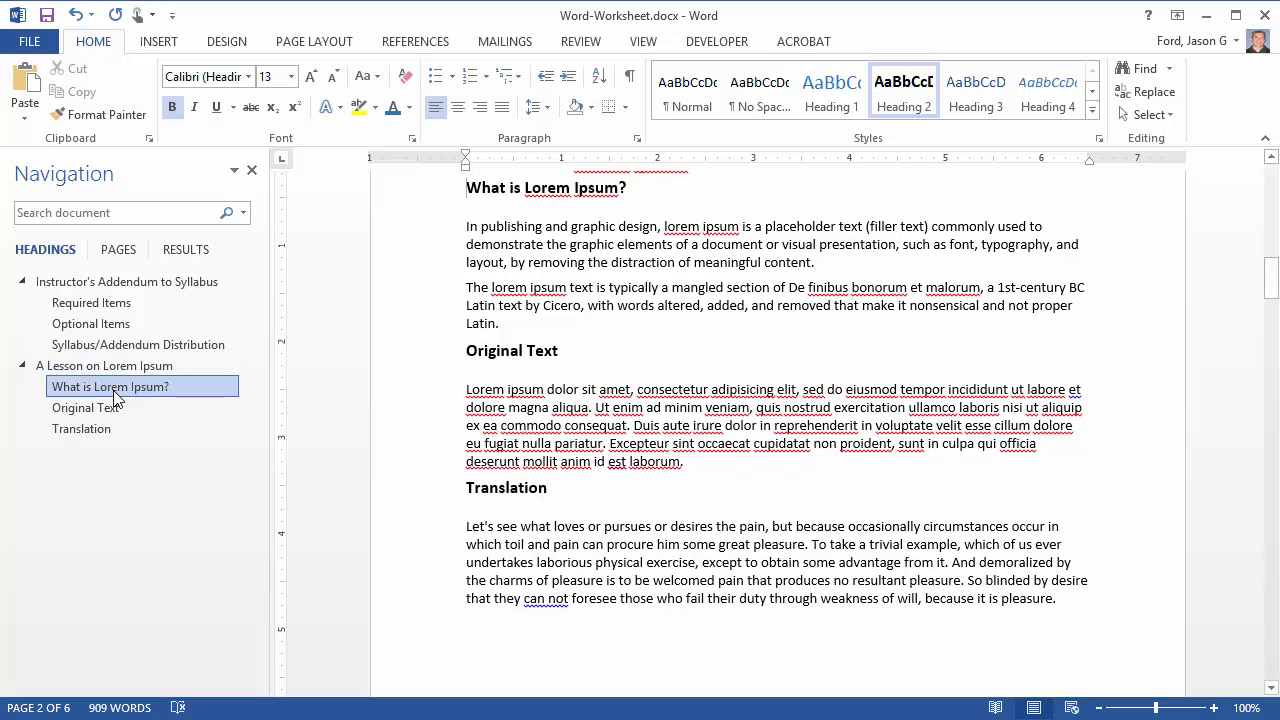
pyautogui.click(110, 410)
pyautogui.click(150, 345)
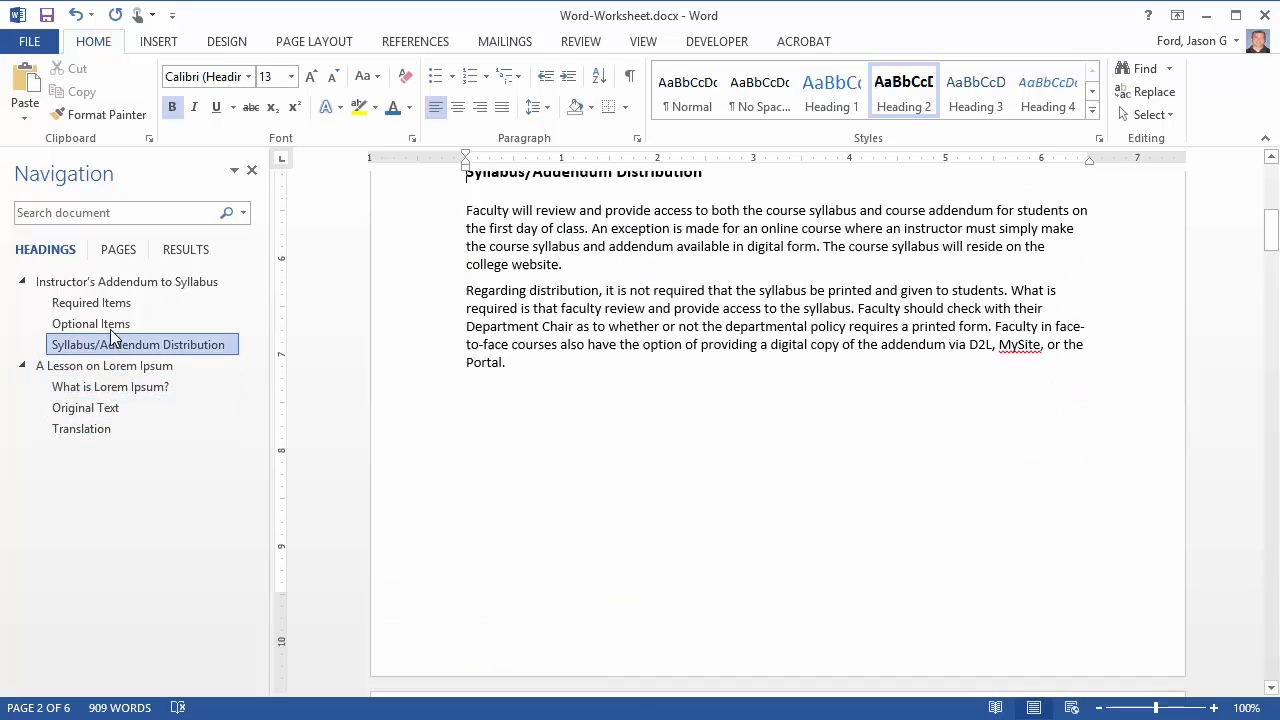
pyautogui.click(112, 325)
pyautogui.click(112, 305)
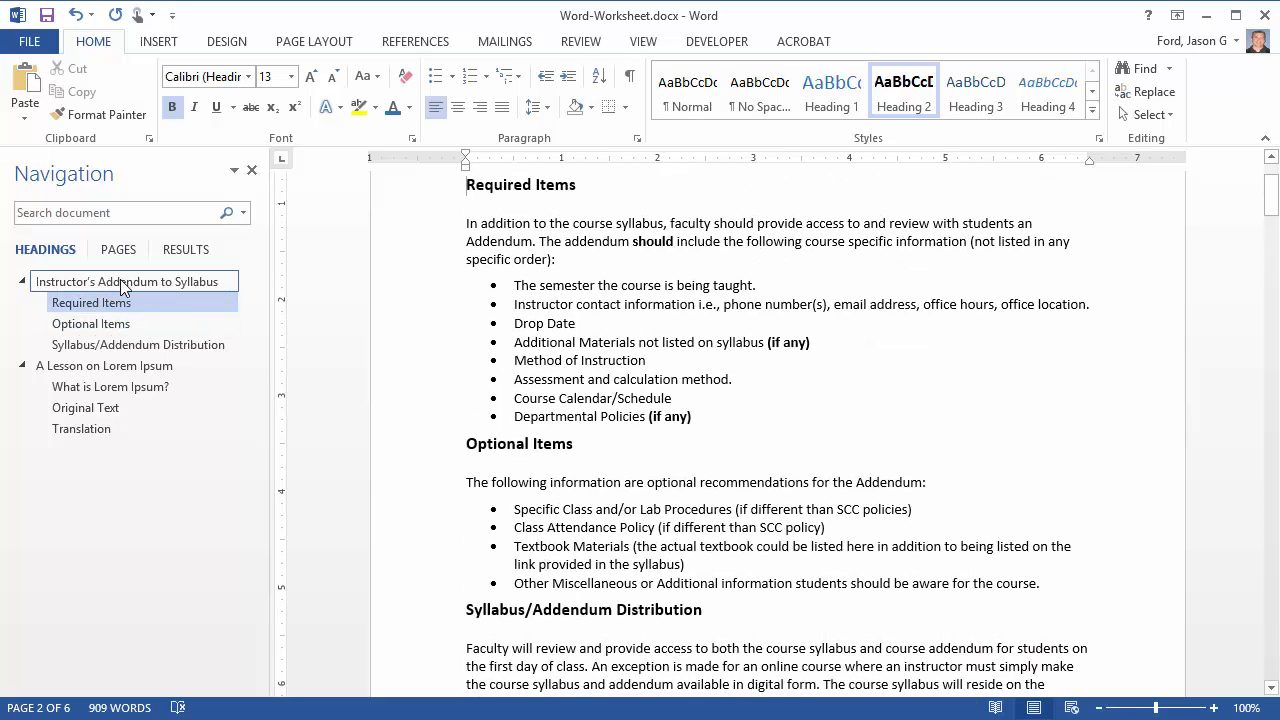